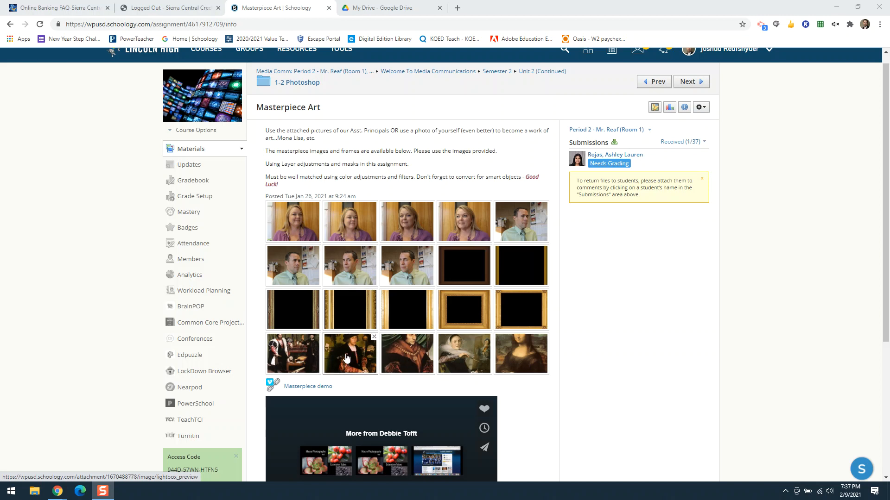
- Open the painting of the man in the black hat from the assignment images and start downloading it
{"action": "left_click", "coordinate": [348, 360]}
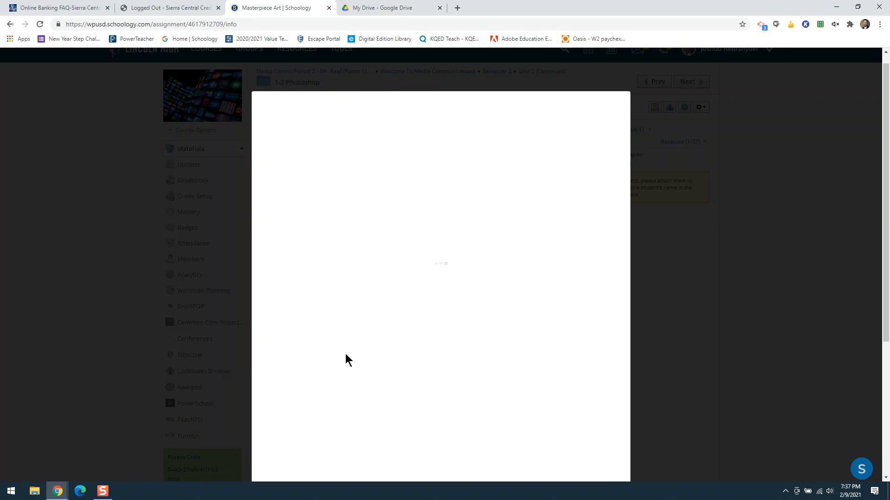
{"action": "scroll", "coordinate": [413, 246], "scroll_direction": "down", "scroll_amount": 2}
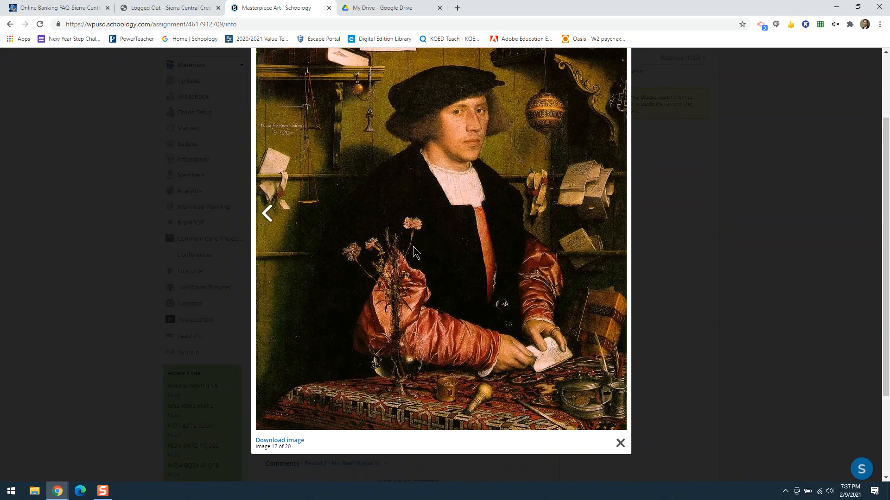
{"action": "left_click", "coordinate": [297, 432]}
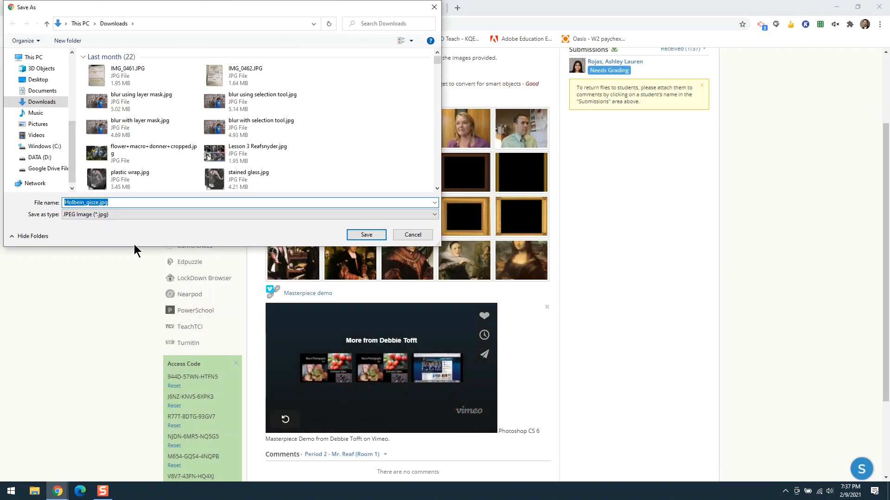
- Create a folder named Masterpiece in Downloads and save Holbein_gisze.jpg in it
{"action": "left_click", "coordinate": [70, 40]}
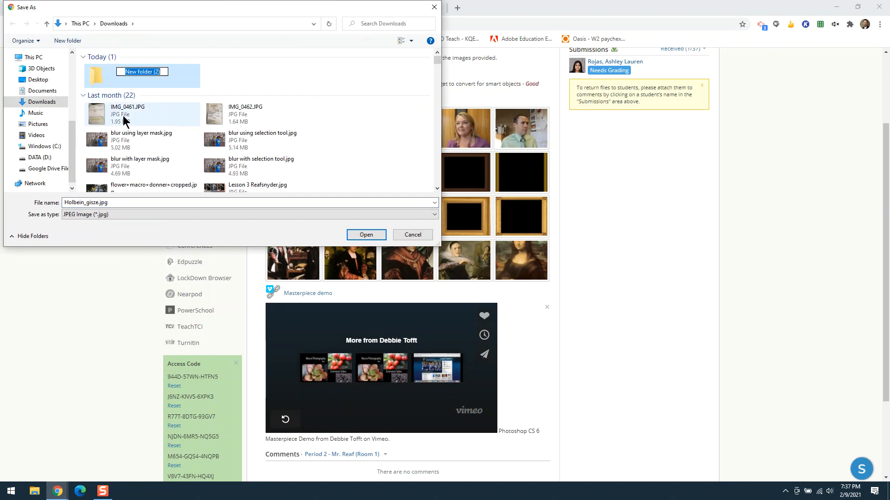
{"action": "type", "text": "Masterpiece ar"}
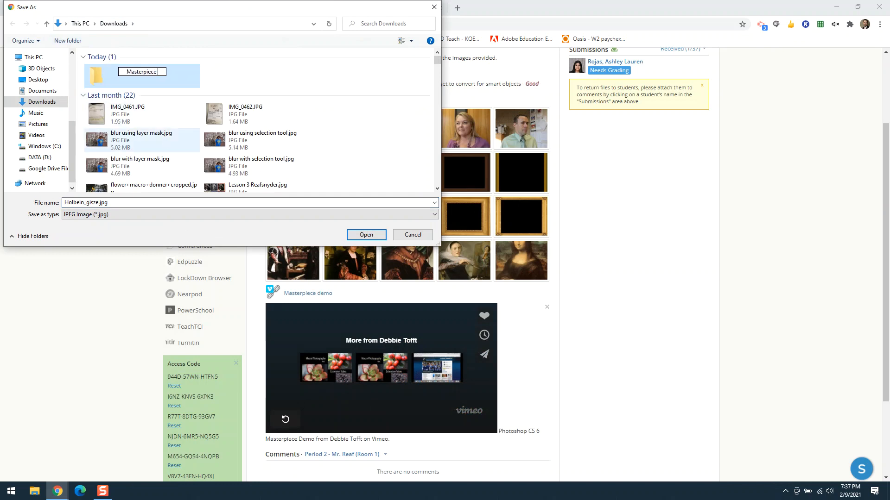
{"action": "key", "text": "BackSpace"}
{"action": "key", "text": "BackSpace"}
{"action": "key", "text": "BackSpace"}
{"action": "left_click", "coordinate": [255, 73]}
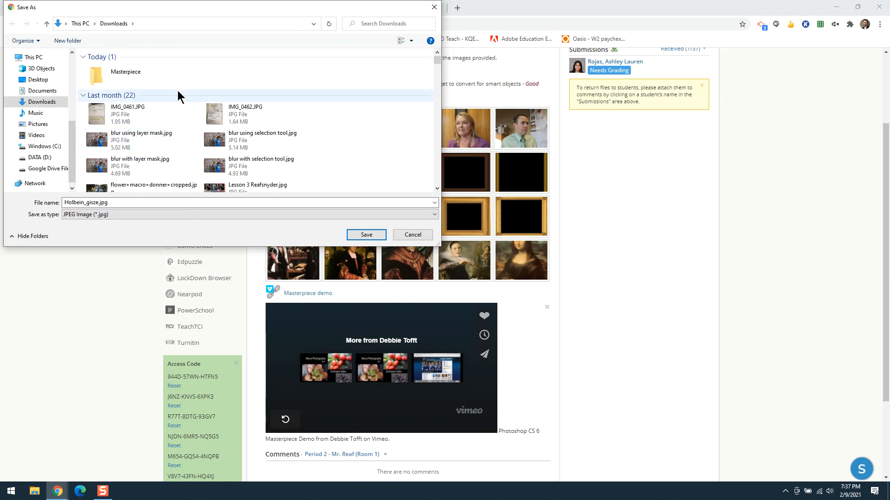
{"action": "double_click", "coordinate": [121, 77]}
{"action": "left_click", "coordinate": [366, 235]}
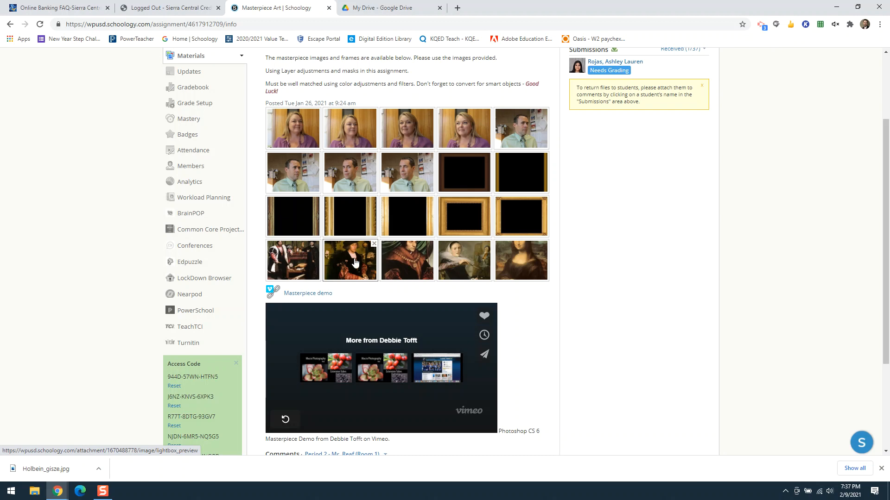
- Preview the portraits of the man in the green shirt and compare his head pose with the Holbein painting
{"action": "left_click", "coordinate": [529, 127]}
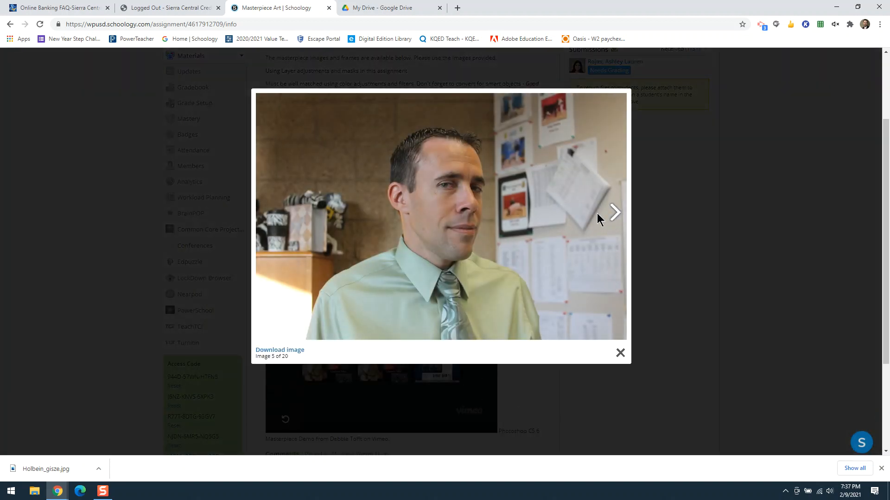
{"action": "left_click", "coordinate": [616, 213]}
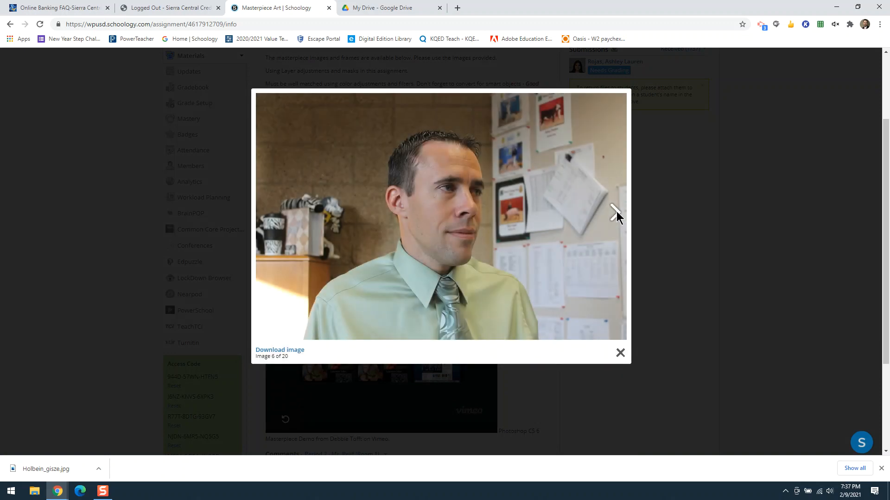
{"action": "left_click", "coordinate": [274, 213]}
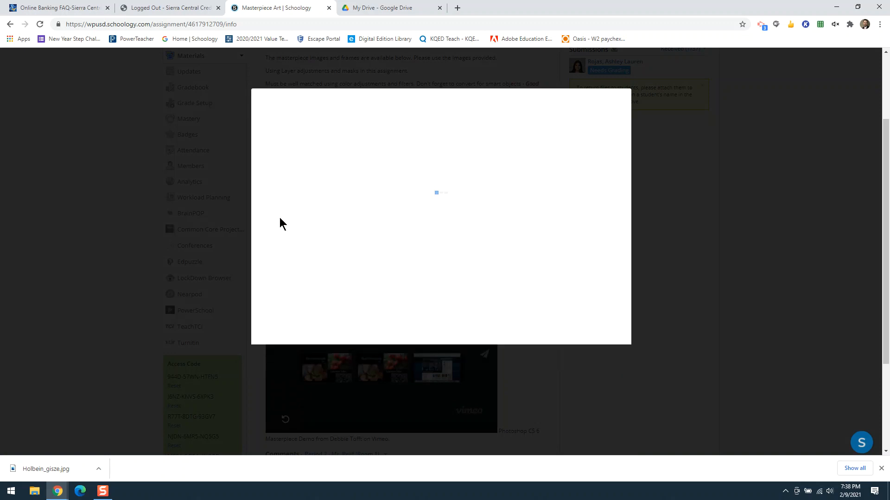
{"action": "left_click", "coordinate": [620, 353]}
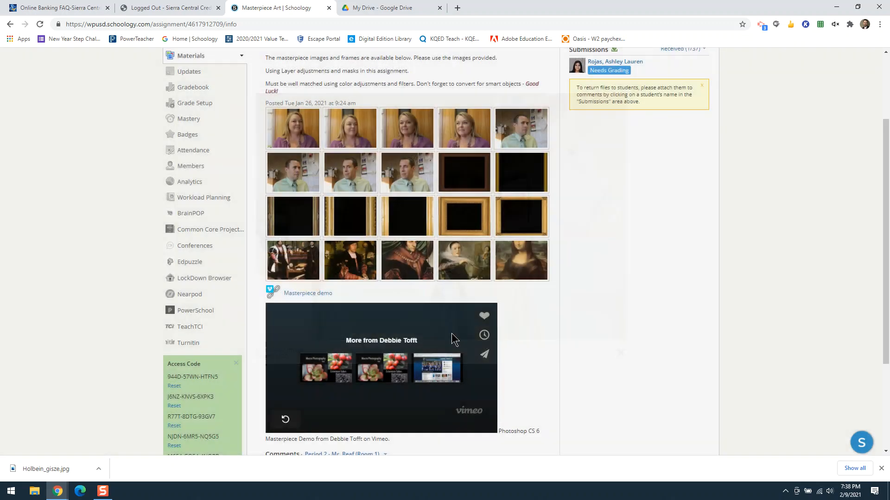
{"action": "left_click", "coordinate": [353, 257]}
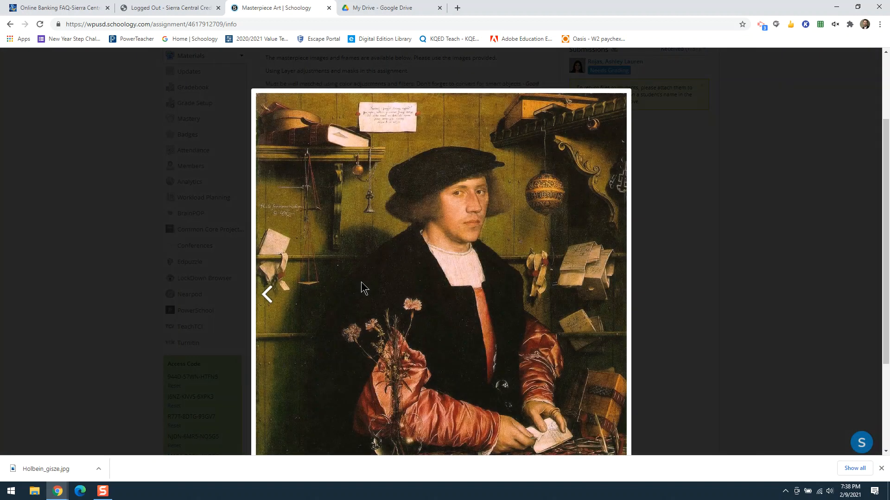
{"action": "left_click", "coordinate": [667, 282]}
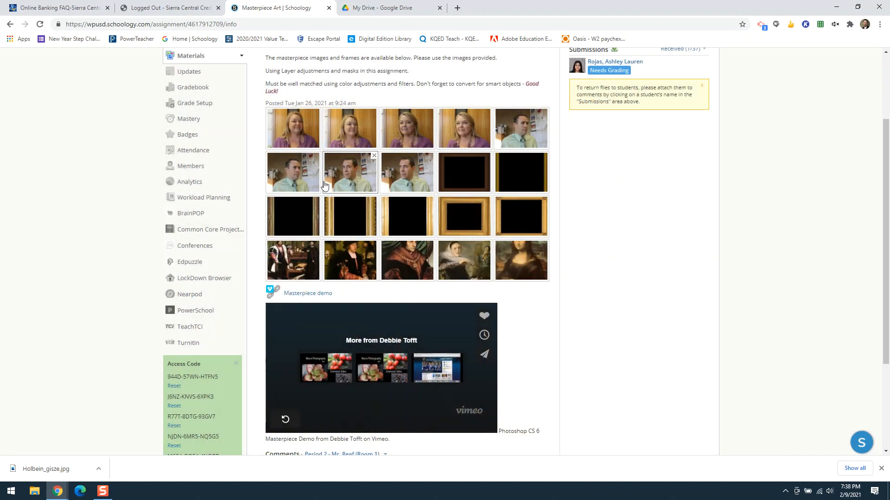
- Download the first portrait of the man in the green shirt, IMG_1369.JPG, into the Masterpiece folder
{"action": "left_click", "coordinate": [521, 132]}
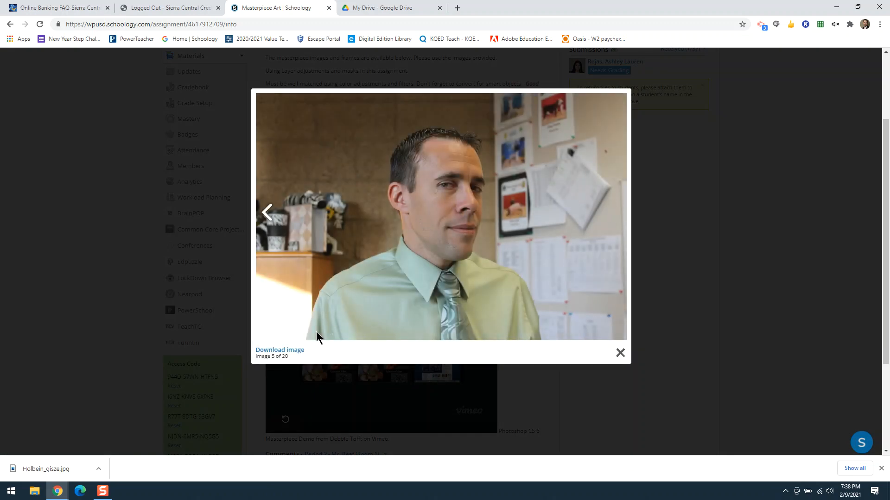
{"action": "left_click", "coordinate": [293, 351]}
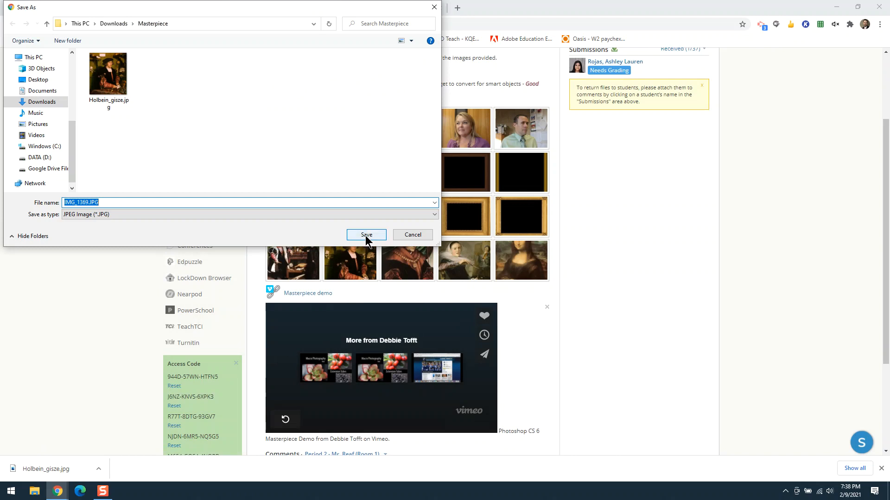
{"action": "left_click", "coordinate": [366, 236]}
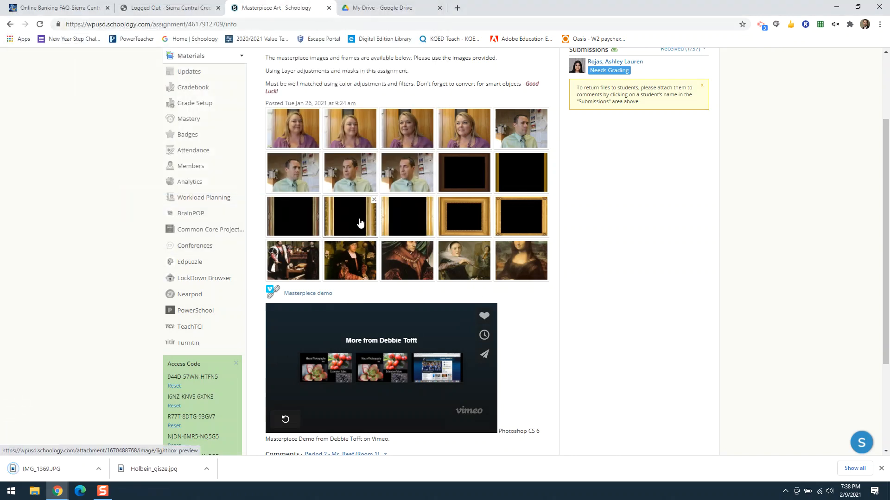
- Download the ornate gold frame image, Frame_04.jpg, into the Masterpiece folder
{"action": "left_click", "coordinate": [350, 218]}
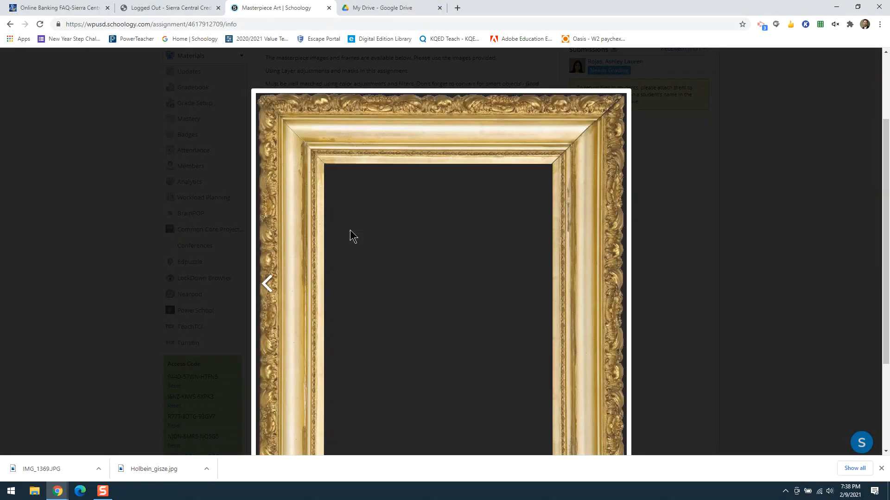
{"action": "scroll", "coordinate": [459, 319], "scroll_direction": "down", "scroll_amount": 3}
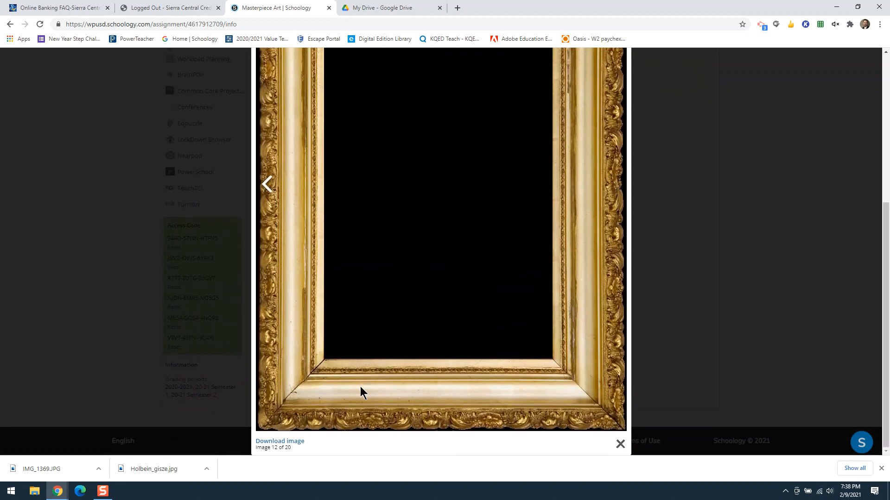
{"action": "key", "text": "Escape"}
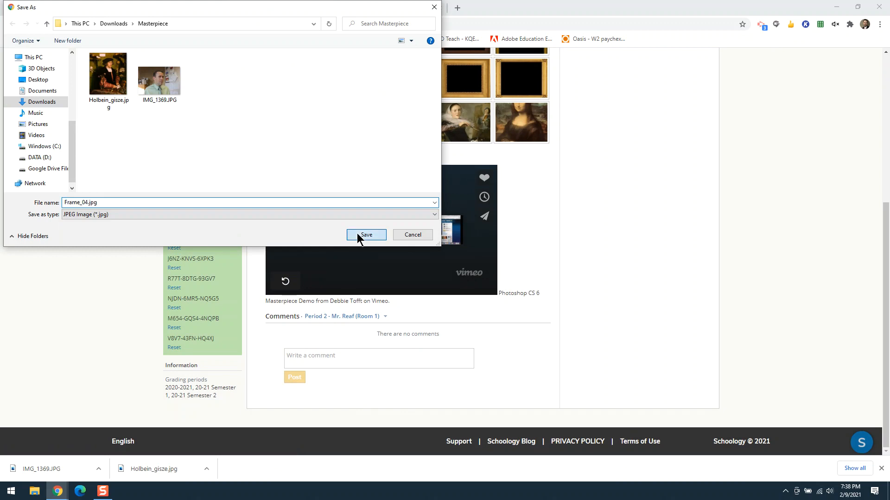
{"action": "left_click", "coordinate": [365, 234]}
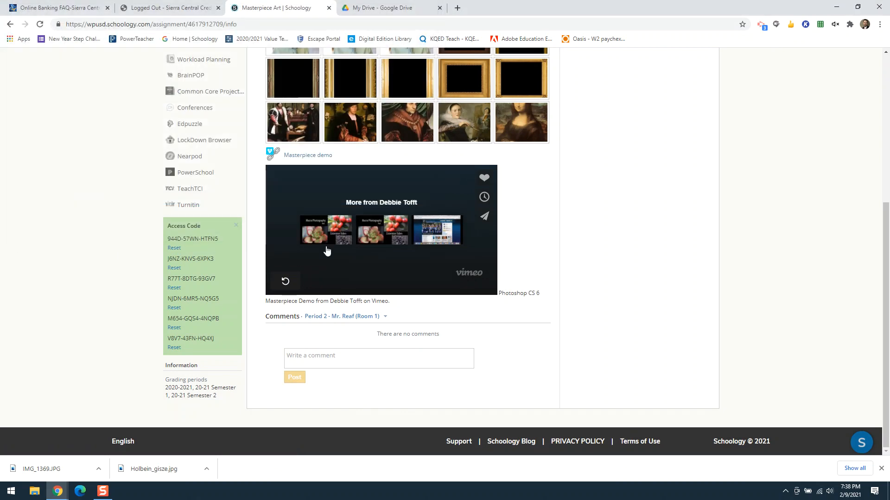
- Search the computer for photoshop and launch Adobe Photoshop 2020
{"action": "left_click", "coordinate": [12, 491]}
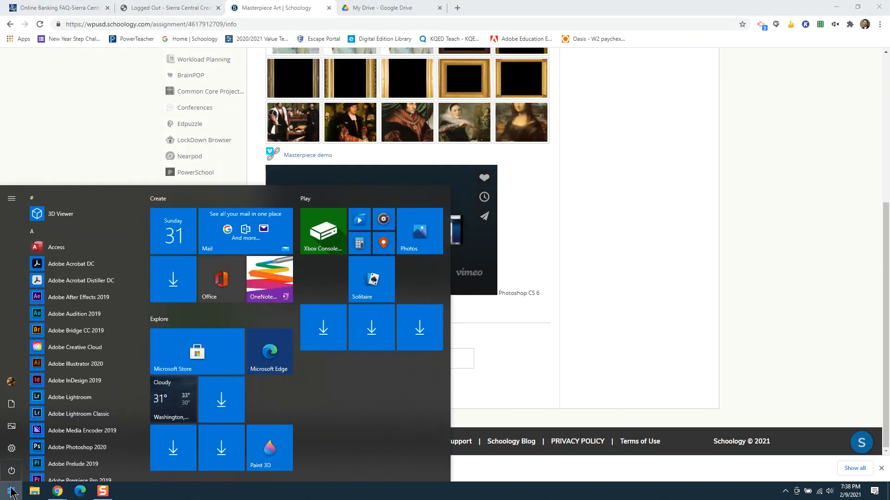
{"action": "type", "text": "photoshop"}
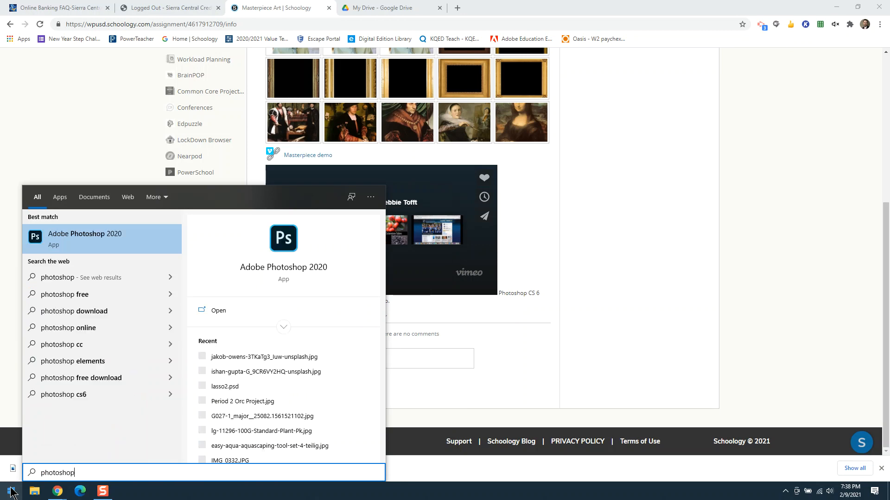
{"action": "key", "text": "Return"}
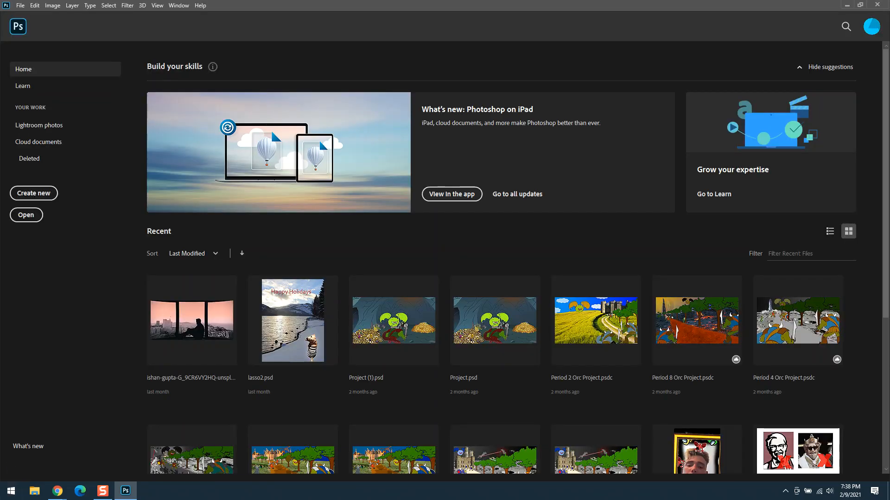
- Open Frame_04.jpg, Holbein_gisze.jpg and IMG_1369.JPG together from the Masterpiece folder in Downloads
{"action": "left_click", "coordinate": [26, 215]}
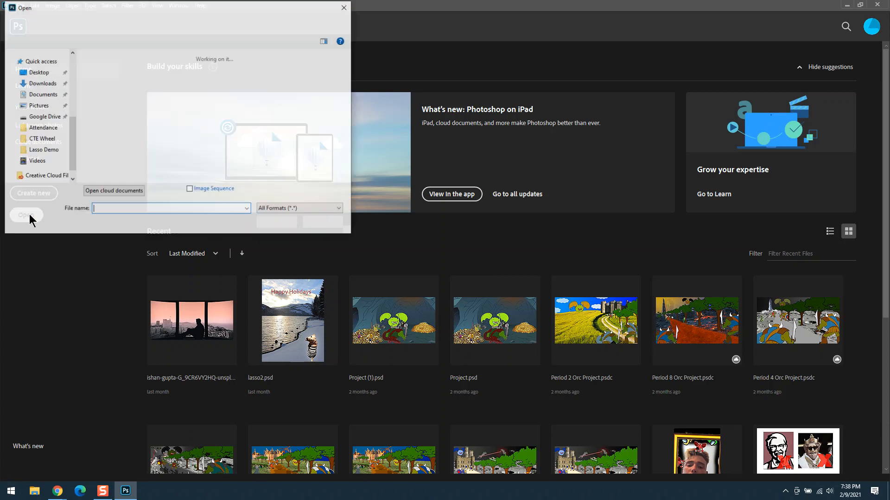
{"action": "double_click", "coordinate": [130, 86]}
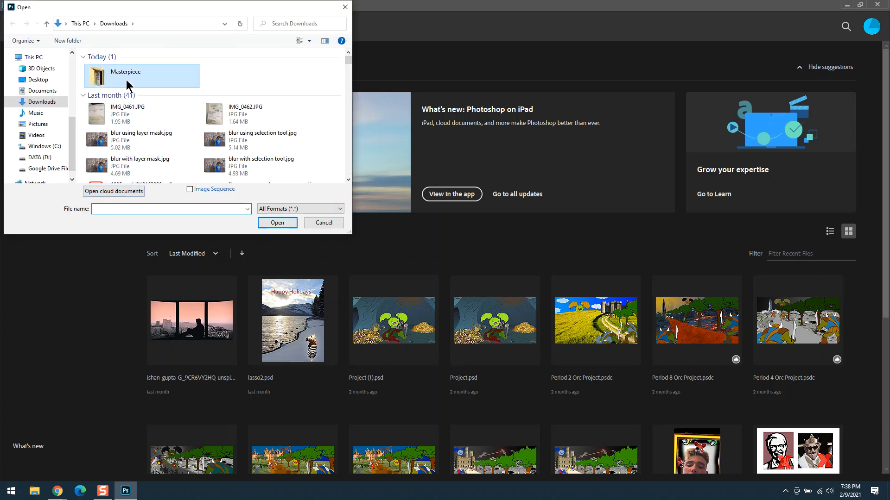
{"action": "left_click", "coordinate": [159, 89]}
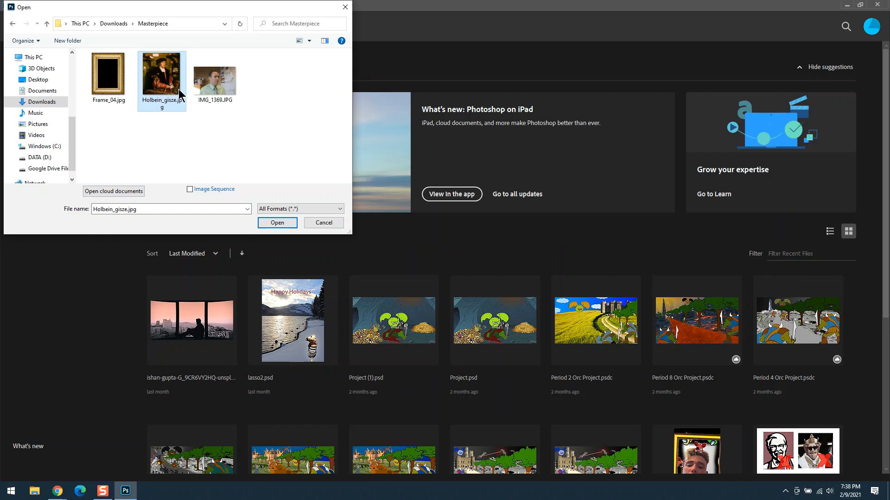
{"action": "left_click", "coordinate": [102, 90]}
{"action": "left_click", "coordinate": [164, 88], "text": "ctrl"}
{"action": "left_click", "coordinate": [217, 93], "text": "ctrl"}
{"action": "left_click", "coordinate": [277, 222]}
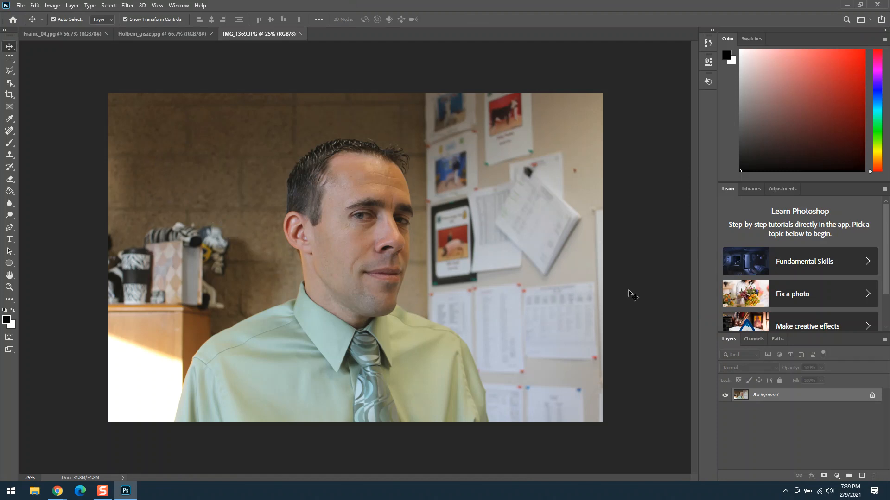
- Unlock the portrait's Background layer and draw a loose freehand Lasso selection around the man's head and collar
{"action": "left_click", "coordinate": [873, 396]}
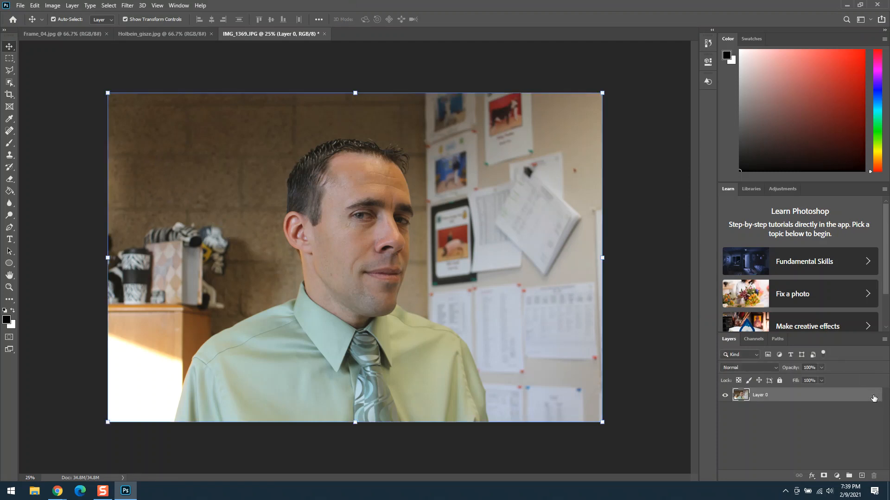
{"action": "left_click", "coordinate": [7, 76]}
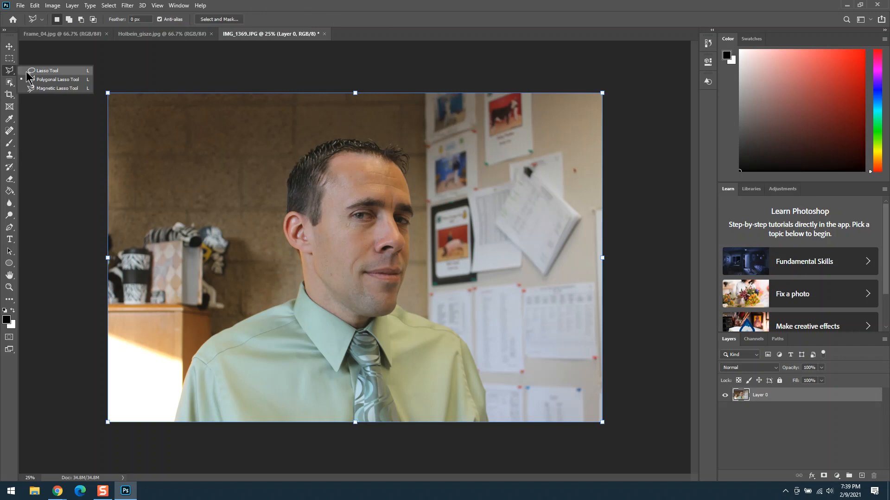
{"action": "left_click", "coordinate": [28, 71]}
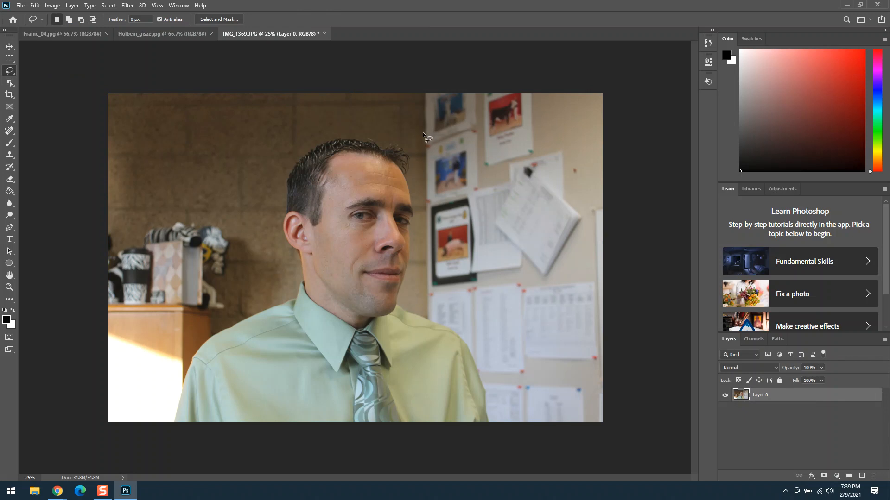
{"action": "mouse_move", "coordinate": [423, 134]}
{"action": "left_mouse_down"}
{"action": "mouse_move", "coordinate": [363, 117]}
{"action": "mouse_move", "coordinate": [304, 119]}
{"action": "mouse_move", "coordinate": [254, 153]}
{"action": "mouse_move", "coordinate": [239, 208]}
{"action": "mouse_move", "coordinate": [254, 276]}
{"action": "mouse_move", "coordinate": [282, 332]}
{"action": "mouse_move", "coordinate": [390, 377]}
{"action": "mouse_move", "coordinate": [463, 339]}
{"action": "mouse_move", "coordinate": [474, 250]}
{"action": "mouse_move", "coordinate": [421, 133]}
{"action": "left_mouse_up"}
- Invert the selection to delete everything outside the man's head and collar, and deselect
{"action": "left_click", "coordinate": [111, 6]}
{"action": "left_click", "coordinate": [122, 44]}
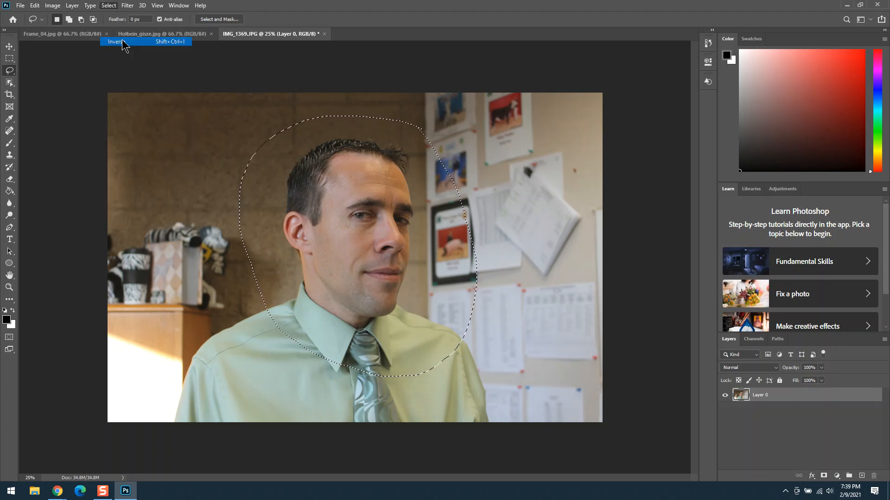
{"action": "key", "text": "Delete"}
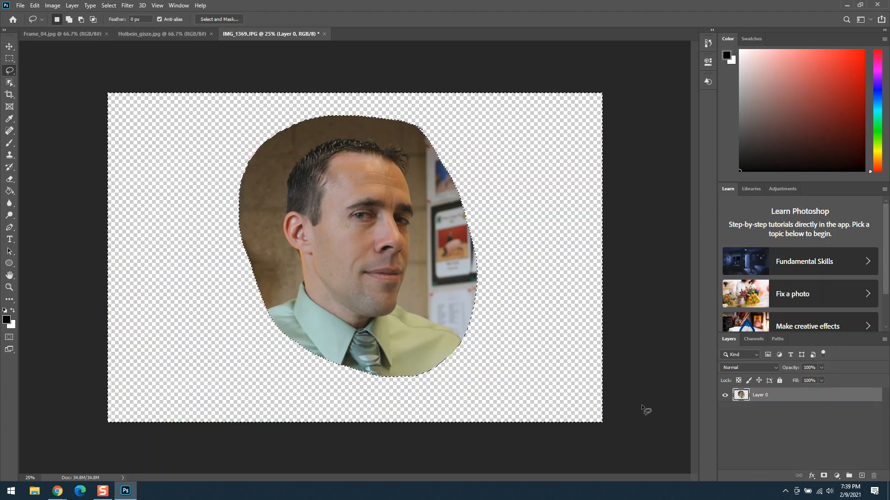
{"action": "left_click", "coordinate": [110, 6]}
{"action": "left_click", "coordinate": [115, 25]}
- Bring the cut-out head layer into the Holbein_gisze.jpg document, scale it to 13.35%, and move it over the sitter's head
{"action": "mouse_move", "coordinate": [763, 397]}
{"action": "left_mouse_down"}
{"action": "mouse_move", "coordinate": [306, 137]}
{"action": "mouse_move", "coordinate": [149, 34]}
{"action": "mouse_move", "coordinate": [282, 193]}
{"action": "mouse_move", "coordinate": [361, 203]}
{"action": "mouse_move", "coordinate": [390, 275]}
{"action": "left_mouse_up"}
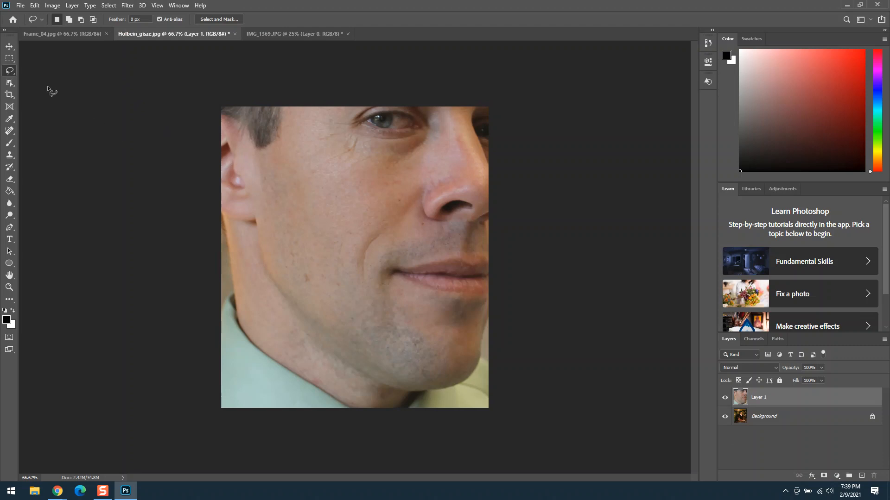
{"action": "left_click", "coordinate": [10, 47]}
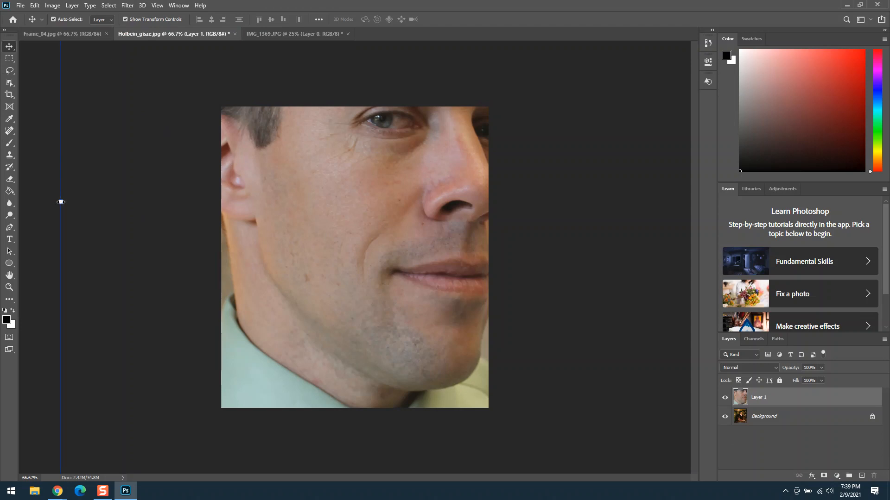
{"action": "left_click_drag", "start_coordinate": [61, 202], "coordinate": [478, 203]}
{"action": "left_click_drag", "start_coordinate": [534, 206], "coordinate": [346, 215]}
{"action": "mouse_move", "coordinate": [291, 208]}
{"action": "left_mouse_down"}
{"action": "mouse_move", "coordinate": [410, 217]}
{"action": "mouse_move", "coordinate": [375, 216]}
{"action": "mouse_move", "coordinate": [402, 260]}
{"action": "mouse_move", "coordinate": [359, 201]}
{"action": "mouse_move", "coordinate": [370, 285]}
{"action": "mouse_move", "coordinate": [350, 270]}
{"action": "left_mouse_up"}
{"action": "left_click_drag", "start_coordinate": [394, 298], "coordinate": [356, 233]}
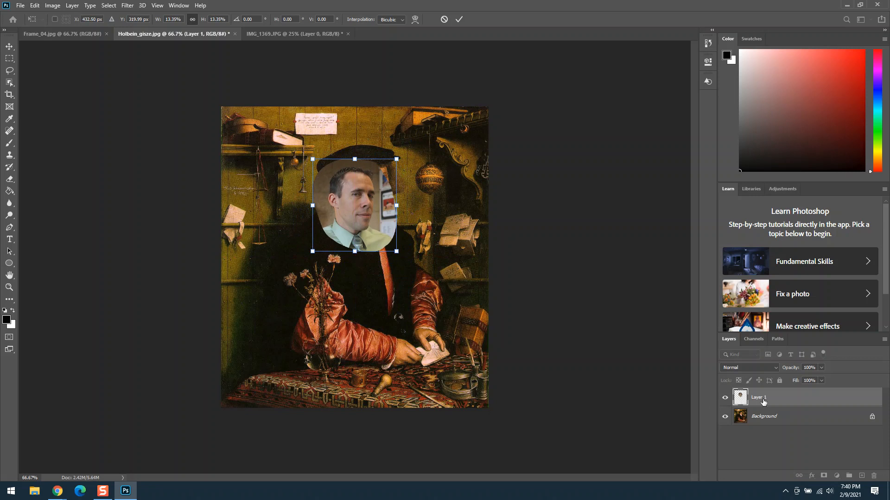
- Align the portrait over the painted face at 66% layer opacity, scale it to 13.87%, and restore opacity to 100%
{"action": "left_click", "coordinate": [791, 366]}
{"action": "left_click", "coordinate": [791, 366]}
{"action": "left_click_drag", "start_coordinate": [793, 369], "coordinate": [778, 376]}
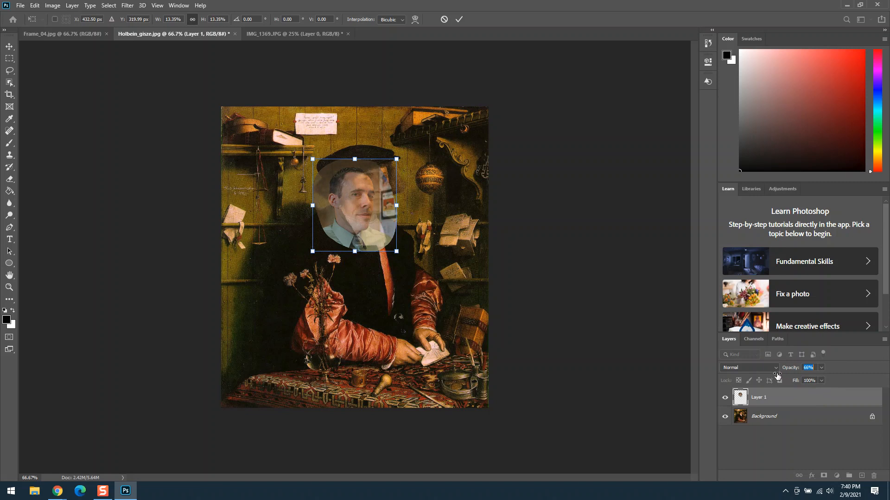
{"action": "left_click_drag", "start_coordinate": [371, 214], "coordinate": [382, 190]}
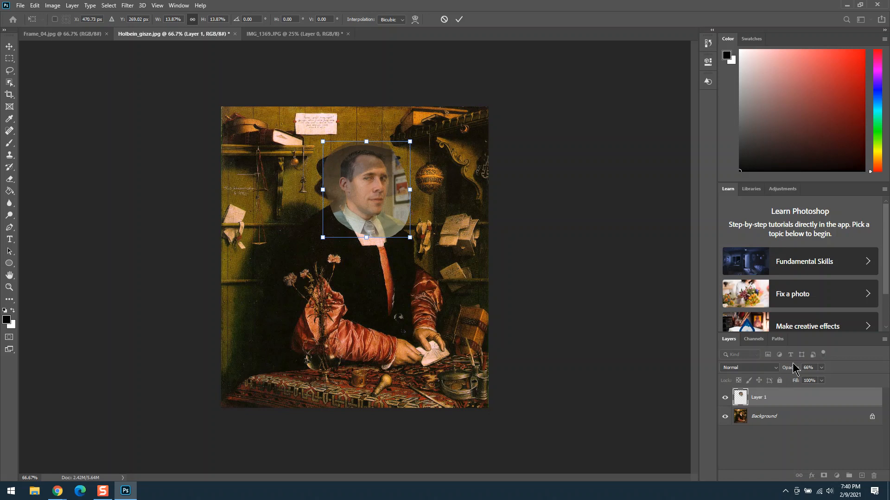
{"action": "left_click_drag", "start_coordinate": [788, 369], "coordinate": [821, 392]}
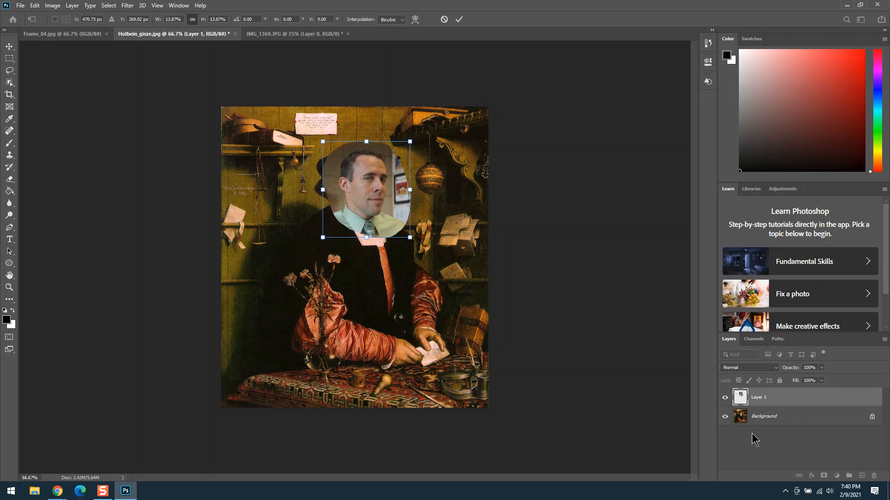
{"action": "left_click", "coordinate": [753, 454]}
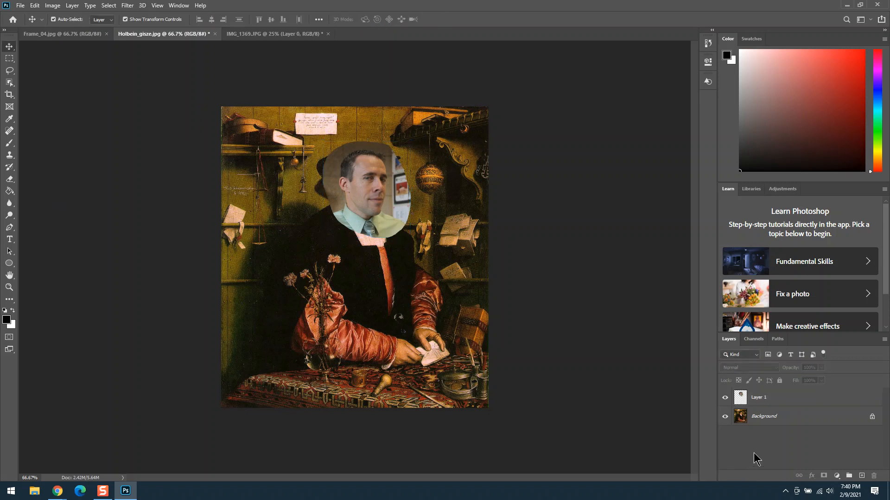
{"action": "left_click", "coordinate": [769, 404]}
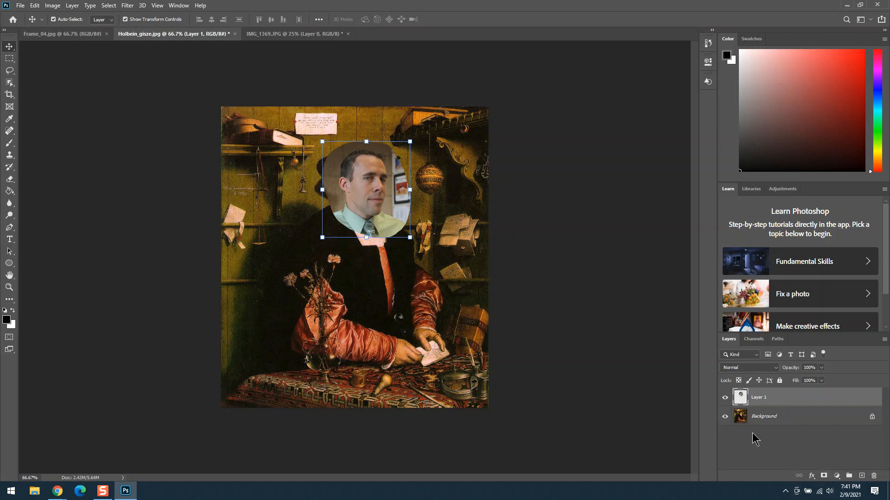
{"action": "left_click", "coordinate": [837, 476]}
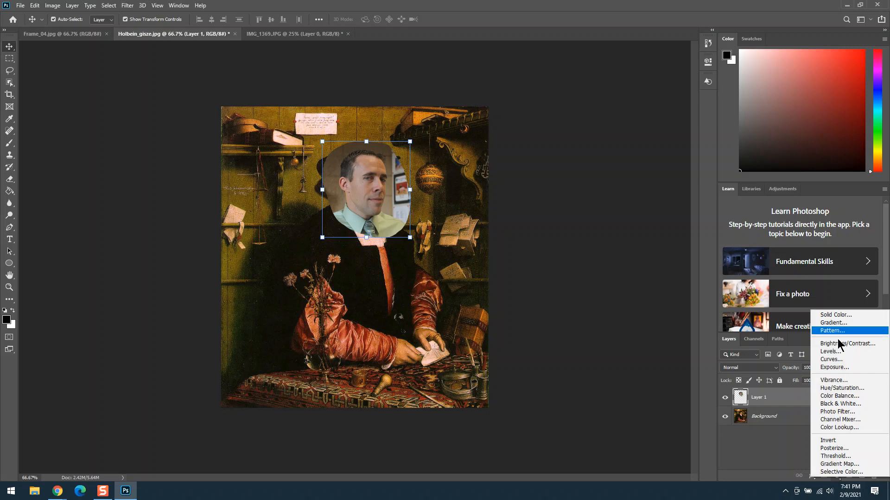
{"action": "left_click", "coordinate": [779, 460]}
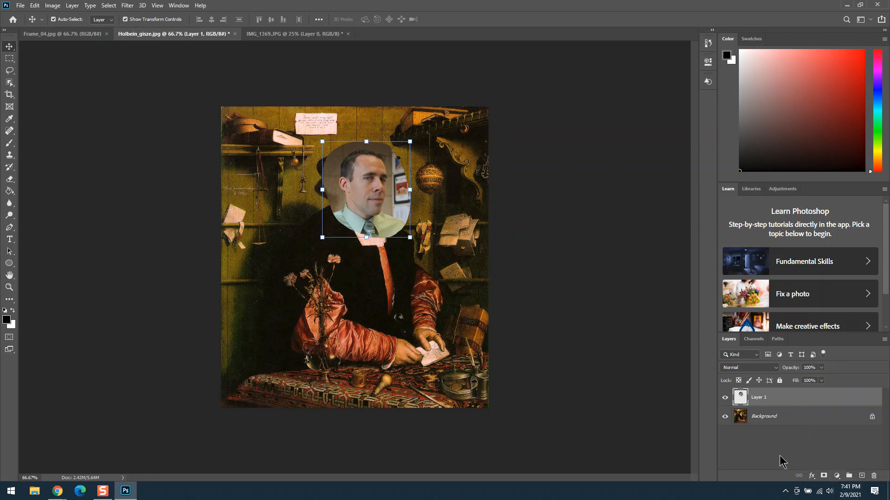
{"action": "key", "text": "ctrl"}
{"action": "key", "text": "ctrl"}
{"action": "key", "text": "ctrl"}
{"action": "key", "text": "ctrl"}
{"action": "key", "text": "ctrl"}
{"action": "key", "text": "ctrl"}
{"action": "key", "text": "ctrl"}
{"action": "key", "text": "ctrl"}
{"action": "key", "text": "ctrl"}
- Add a layer mask to Layer 1 and make black the foreground colour for the Brush tool
{"action": "left_click", "coordinate": [822, 476]}
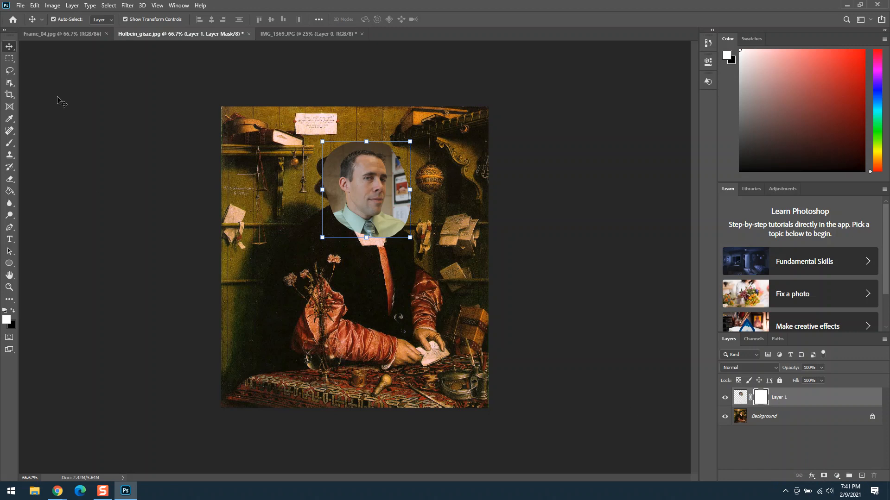
{"action": "left_click", "coordinate": [9, 144]}
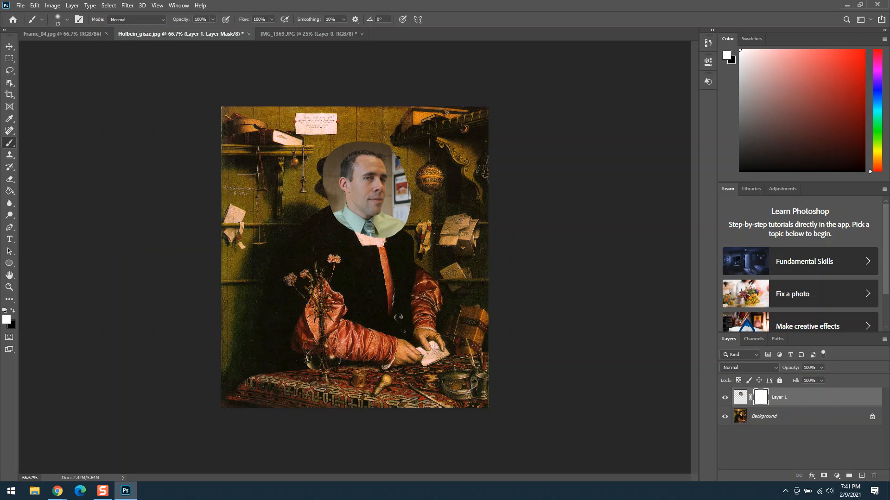
{"action": "left_click", "coordinate": [740, 398]}
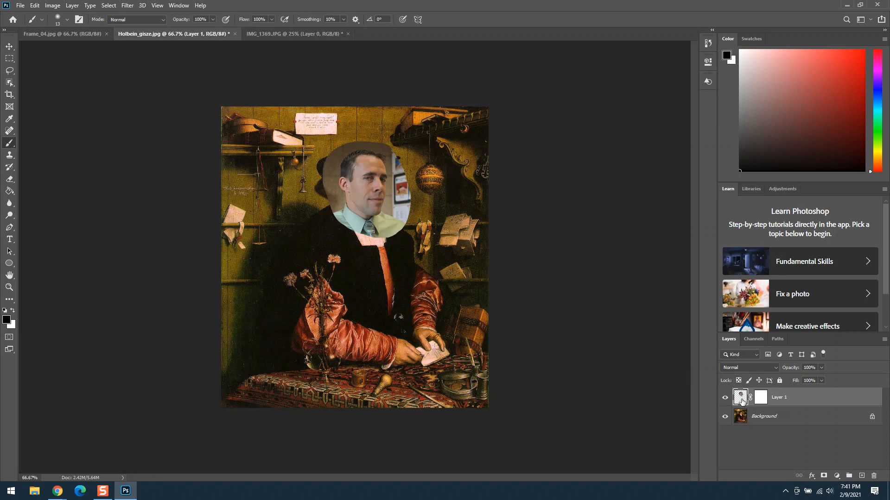
{"action": "left_click", "coordinate": [761, 400]}
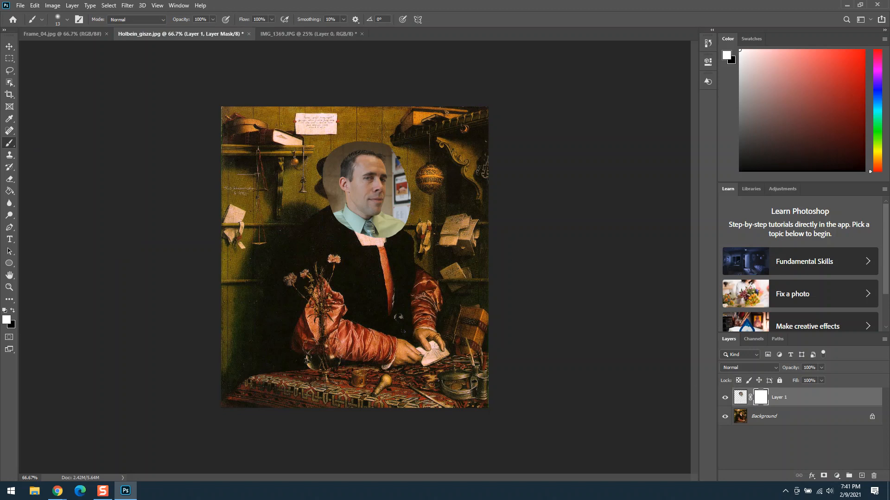
{"action": "left_click", "coordinate": [14, 325]}
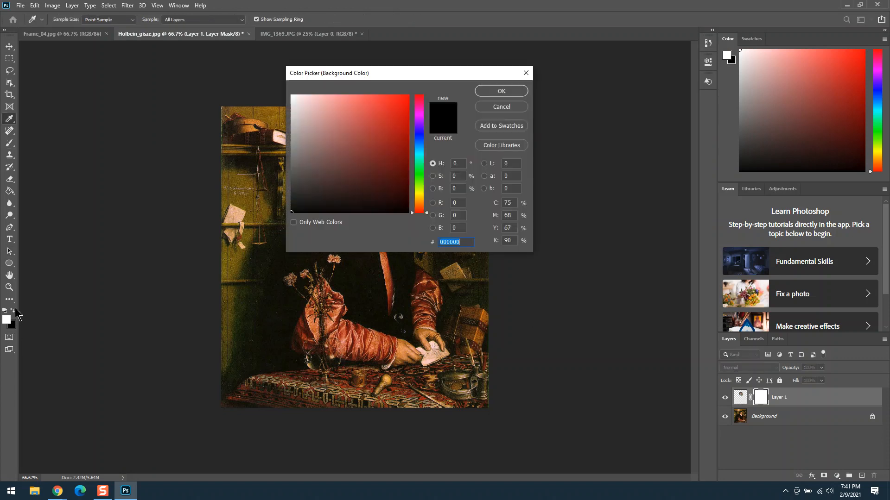
{"action": "left_click", "coordinate": [501, 106]}
{"action": "left_click", "coordinate": [13, 311]}
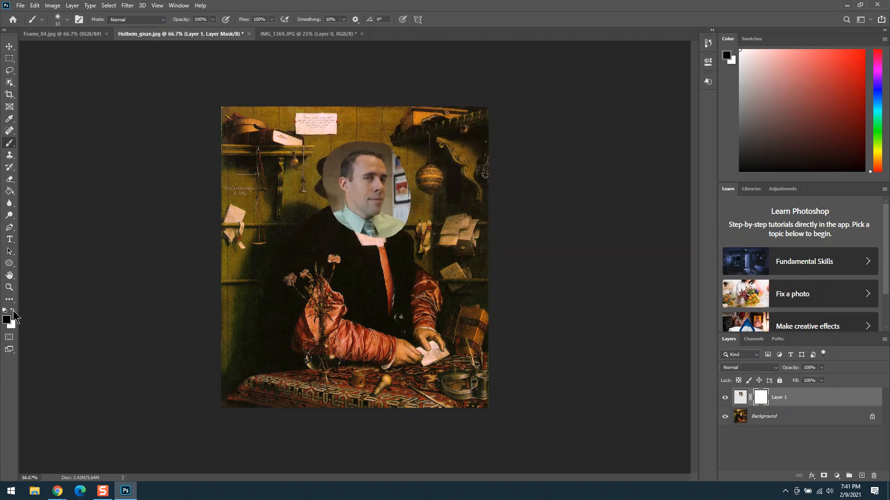
- Set the brush to about 39 px with 81% hardness and mask out the portrait background covering the painted hat
{"action": "left_click", "coordinate": [67, 20]}
{"action": "left_click_drag", "start_coordinate": [55, 68], "coordinate": [99, 70]}
{"action": "left_click_drag", "start_coordinate": [56, 50], "coordinate": [63, 48]}
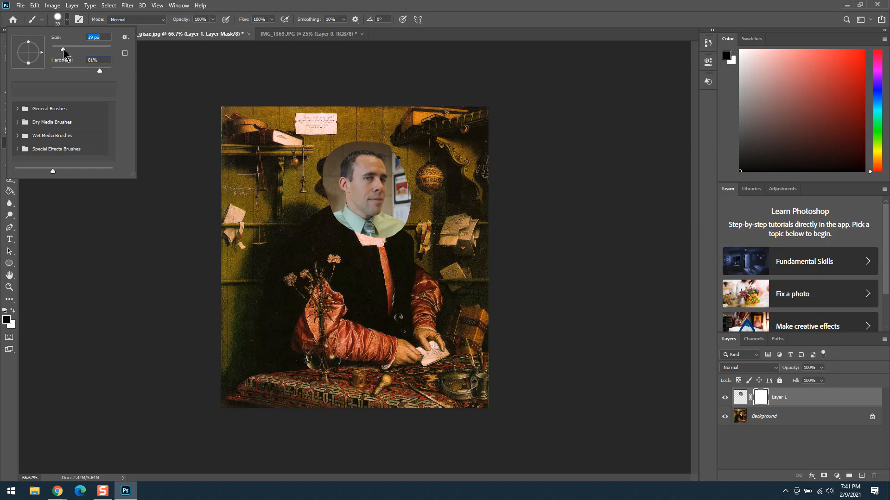
{"action": "left_click", "coordinate": [71, 19]}
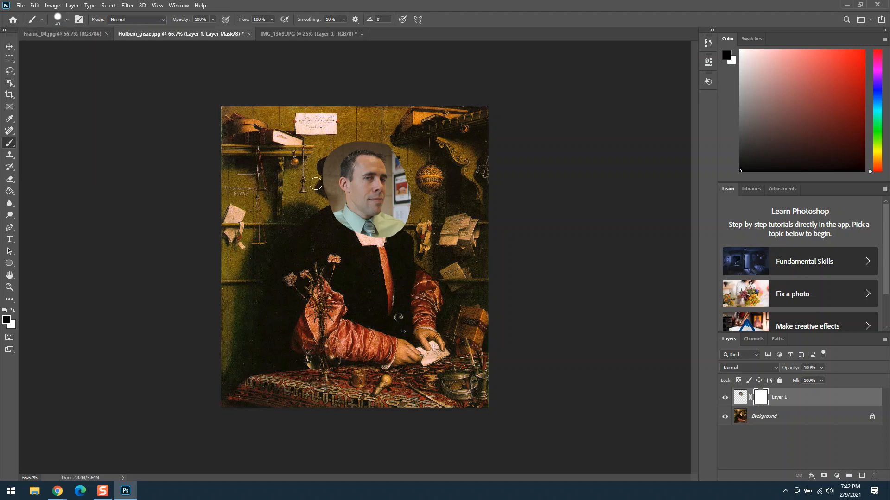
{"action": "mouse_move", "coordinate": [315, 189]}
{"action": "left_mouse_down"}
{"action": "mouse_move", "coordinate": [330, 153]}
{"action": "mouse_move", "coordinate": [320, 195]}
{"action": "mouse_move", "coordinate": [329, 149]}
{"action": "mouse_move", "coordinate": [340, 143]}
{"action": "mouse_move", "coordinate": [324, 177]}
{"action": "mouse_move", "coordinate": [353, 139]}
{"action": "mouse_move", "coordinate": [364, 139]}
{"action": "mouse_move", "coordinate": [336, 158]}
{"action": "mouse_move", "coordinate": [378, 143]}
{"action": "mouse_move", "coordinate": [358, 147]}
{"action": "mouse_move", "coordinate": [390, 149]}
{"action": "mouse_move", "coordinate": [373, 150]}
{"action": "mouse_move", "coordinate": [402, 177]}
{"action": "left_mouse_up"}
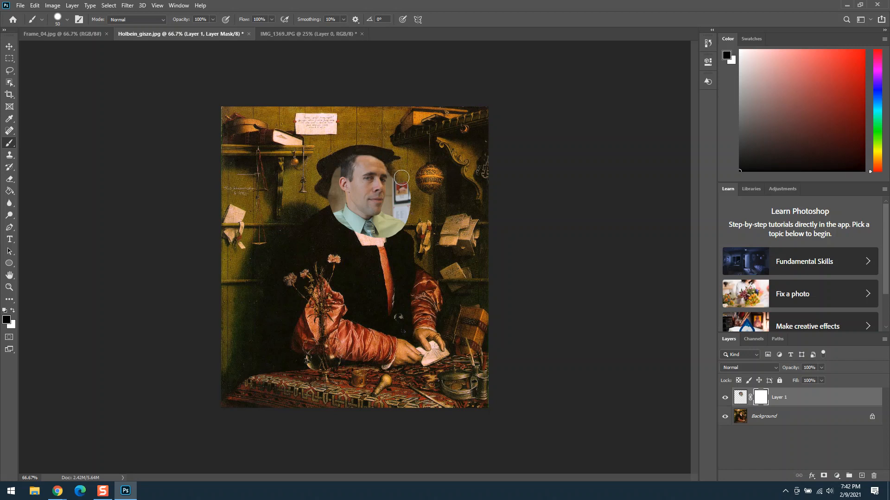
- Mask out the posters and shirt on the right side of the face, restoring the overpainted cheek and eye with white
{"action": "scroll", "coordinate": [392, 237], "scroll_direction": "up", "scroll_amount": 6}
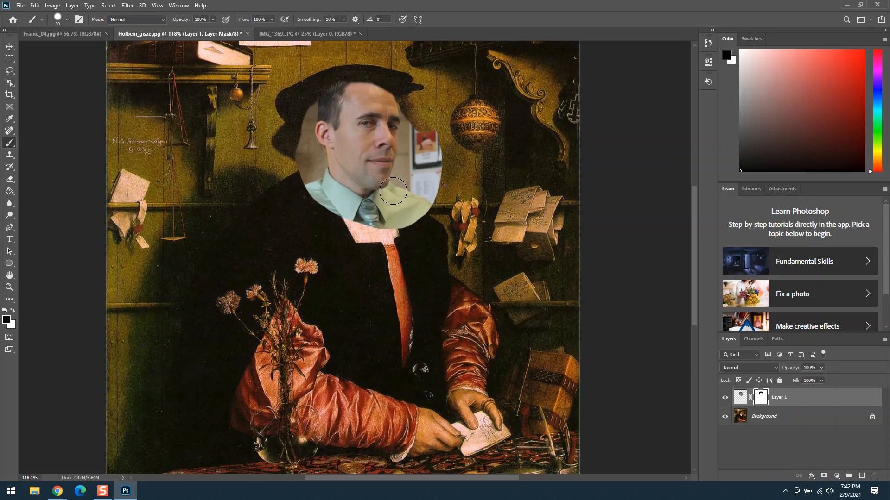
{"action": "scroll", "coordinate": [394, 194], "scroll_direction": "up", "scroll_amount": 2}
{"action": "mouse_move", "coordinate": [405, 133]}
{"action": "left_mouse_down"}
{"action": "mouse_move", "coordinate": [404, 160]}
{"action": "mouse_move", "coordinate": [405, 151]}
{"action": "left_mouse_up"}
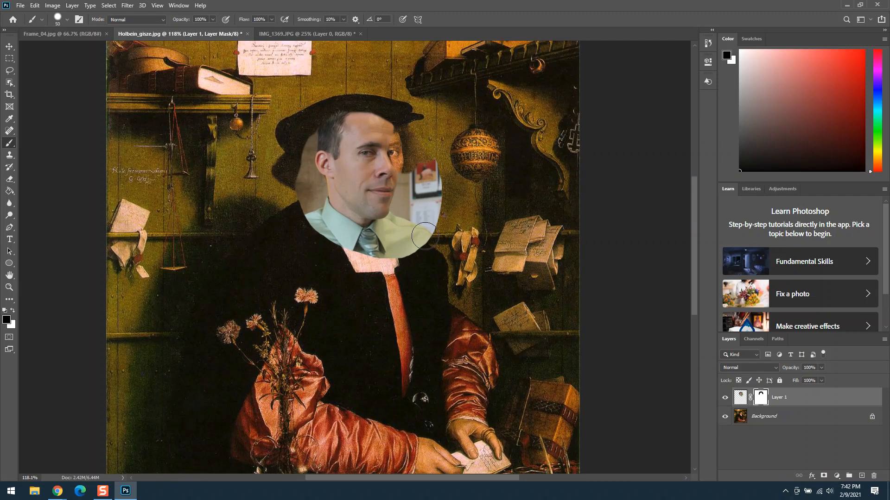
{"action": "key", "text": "x"}
{"action": "mouse_move", "coordinate": [381, 179]}
{"action": "left_mouse_down"}
{"action": "mouse_move", "coordinate": [390, 158]}
{"action": "mouse_move", "coordinate": [385, 132]}
{"action": "mouse_move", "coordinate": [392, 139]}
{"action": "left_mouse_up"}
{"action": "key", "text": "x"}
{"action": "mouse_move", "coordinate": [418, 169]}
{"action": "left_mouse_down"}
{"action": "mouse_move", "coordinate": [418, 199]}
{"action": "mouse_move", "coordinate": [431, 197]}
{"action": "mouse_move", "coordinate": [421, 232]}
{"action": "mouse_move", "coordinate": [409, 186]}
{"action": "mouse_move", "coordinate": [415, 162]}
{"action": "mouse_move", "coordinate": [407, 192]}
{"action": "mouse_move", "coordinate": [413, 136]}
{"action": "mouse_move", "coordinate": [414, 149]}
{"action": "left_mouse_up"}
- Reduce the brush to 30 px and mask out the remaining background, hair, ear, neck and shirt around the face and chin
{"action": "key", "text": "bracketleft"}
{"action": "key", "text": "bracketleft"}
{"action": "key", "text": "bracketleft"}
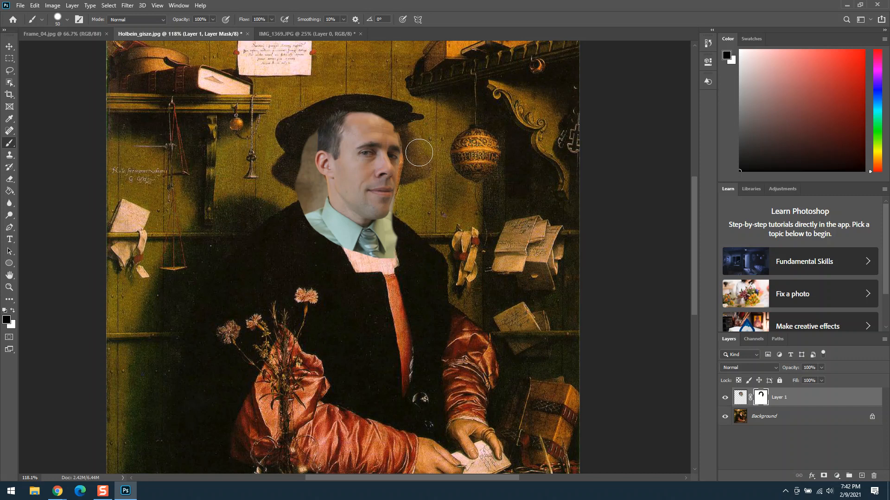
{"action": "key", "text": "bracketleft"}
{"action": "mouse_move", "coordinate": [406, 162]}
{"action": "left_mouse_down"}
{"action": "mouse_move", "coordinate": [402, 122]}
{"action": "mouse_move", "coordinate": [347, 110]}
{"action": "mouse_move", "coordinate": [320, 134]}
{"action": "mouse_move", "coordinate": [321, 125]}
{"action": "mouse_move", "coordinate": [302, 156]}
{"action": "mouse_move", "coordinate": [309, 138]}
{"action": "mouse_move", "coordinate": [308, 166]}
{"action": "mouse_move", "coordinate": [314, 141]}
{"action": "mouse_move", "coordinate": [325, 141]}
{"action": "mouse_move", "coordinate": [306, 159]}
{"action": "mouse_move", "coordinate": [317, 184]}
{"action": "mouse_move", "coordinate": [303, 177]}
{"action": "mouse_move", "coordinate": [298, 186]}
{"action": "mouse_move", "coordinate": [313, 207]}
{"action": "mouse_move", "coordinate": [310, 194]}
{"action": "mouse_move", "coordinate": [322, 190]}
{"action": "mouse_move", "coordinate": [314, 165]}
{"action": "mouse_move", "coordinate": [326, 146]}
{"action": "mouse_move", "coordinate": [320, 184]}
{"action": "mouse_move", "coordinate": [322, 149]}
{"action": "mouse_move", "coordinate": [346, 121]}
{"action": "mouse_move", "coordinate": [331, 144]}
{"action": "mouse_move", "coordinate": [348, 121]}
{"action": "mouse_move", "coordinate": [370, 119]}
{"action": "mouse_move", "coordinate": [330, 151]}
{"action": "mouse_move", "coordinate": [349, 128]}
{"action": "mouse_move", "coordinate": [397, 122]}
{"action": "mouse_move", "coordinate": [340, 132]}
{"action": "mouse_move", "coordinate": [394, 126]}
{"action": "mouse_move", "coordinate": [363, 125]}
{"action": "mouse_move", "coordinate": [347, 137]}
{"action": "mouse_move", "coordinate": [322, 184]}
{"action": "mouse_move", "coordinate": [330, 155]}
{"action": "mouse_move", "coordinate": [323, 201]}
{"action": "mouse_move", "coordinate": [308, 211]}
{"action": "mouse_move", "coordinate": [327, 230]}
{"action": "mouse_move", "coordinate": [327, 215]}
{"action": "mouse_move", "coordinate": [378, 237]}
{"action": "mouse_move", "coordinate": [347, 241]}
{"action": "mouse_move", "coordinate": [398, 225]}
{"action": "mouse_move", "coordinate": [348, 246]}
{"action": "mouse_move", "coordinate": [375, 259]}
{"action": "mouse_move", "coordinate": [400, 251]}
{"action": "left_mouse_up"}
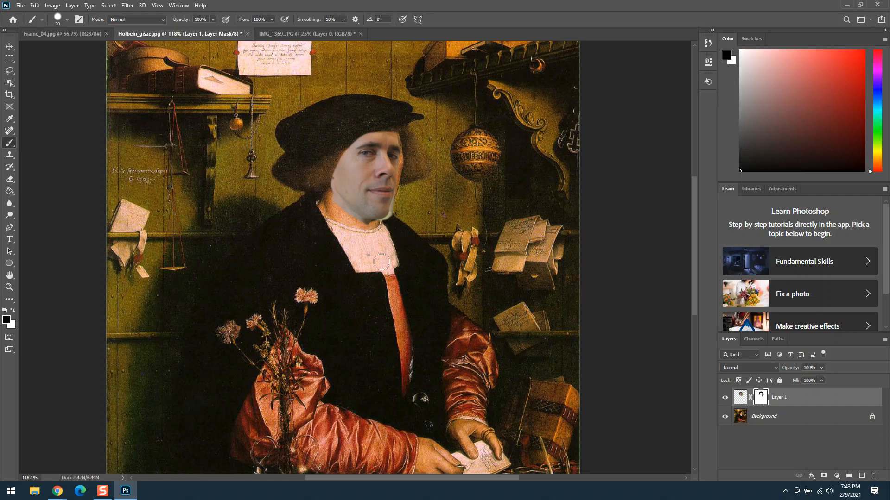
{"action": "scroll", "coordinate": [390, 227], "scroll_direction": "up", "scroll_amount": 3}
{"action": "left_click_drag", "start_coordinate": [390, 221], "coordinate": [398, 198]}
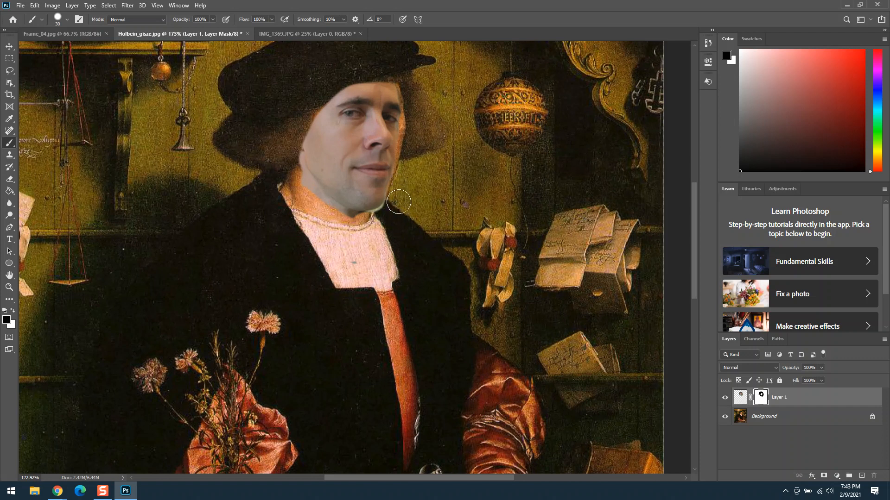
{"action": "mouse_move", "coordinate": [389, 216]}
{"action": "left_mouse_down"}
{"action": "mouse_move", "coordinate": [395, 205]}
{"action": "mouse_move", "coordinate": [372, 225]}
{"action": "mouse_move", "coordinate": [333, 216]}
{"action": "left_mouse_up"}
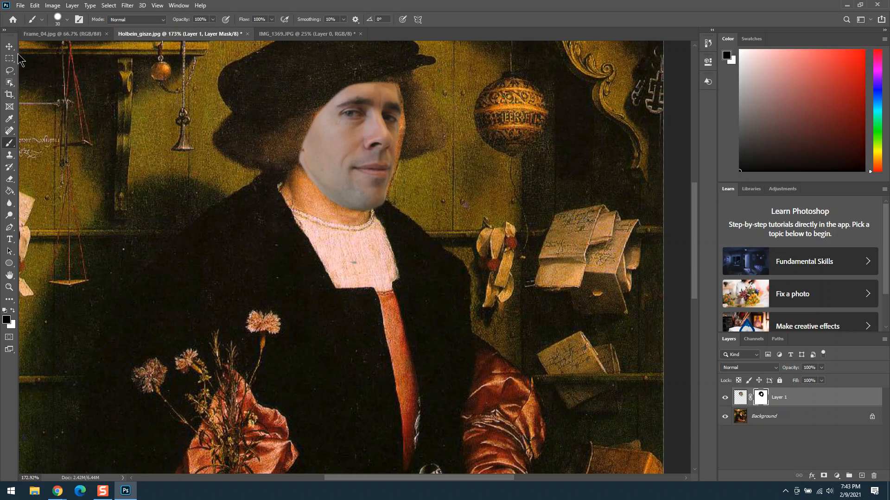
- Enlarge the masked face layer to 105.24% and reposition it under the hat
{"action": "key", "text": "v"}
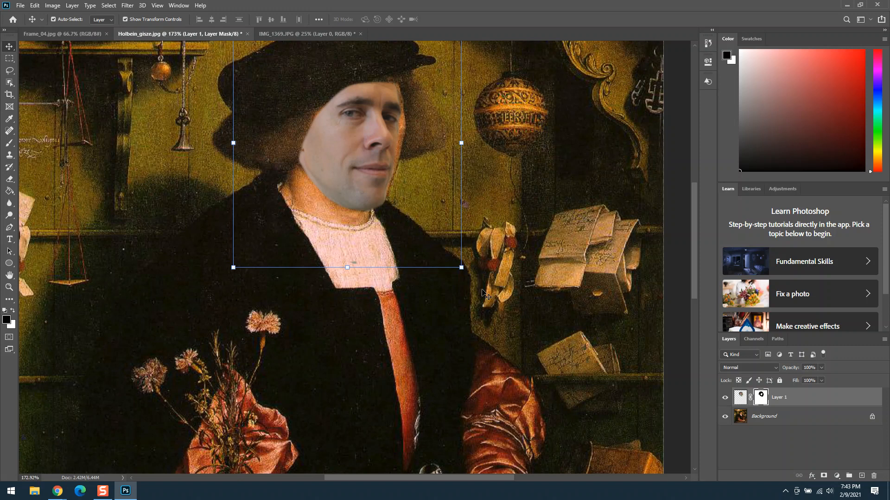
{"action": "scroll", "coordinate": [480, 291], "scroll_direction": "up", "scroll_amount": 3}
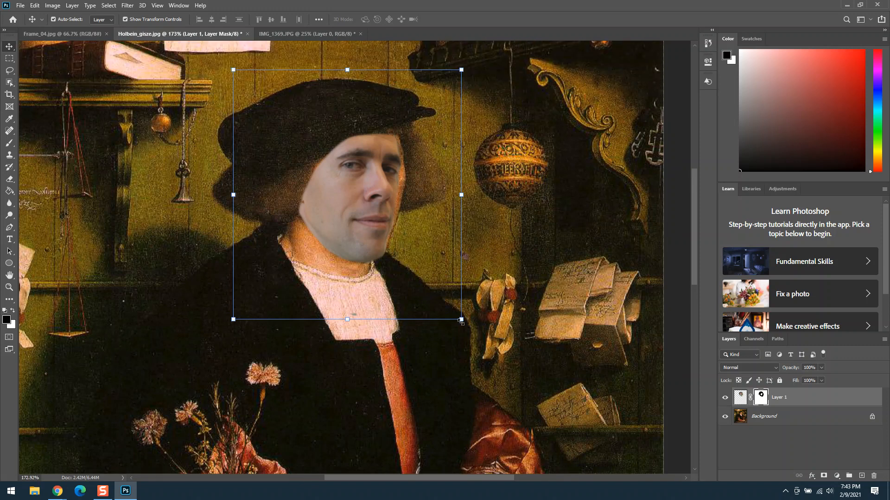
{"action": "left_click_drag", "start_coordinate": [461, 320], "coordinate": [473, 332]}
{"action": "left_click_drag", "start_coordinate": [354, 221], "coordinate": [354, 220]}
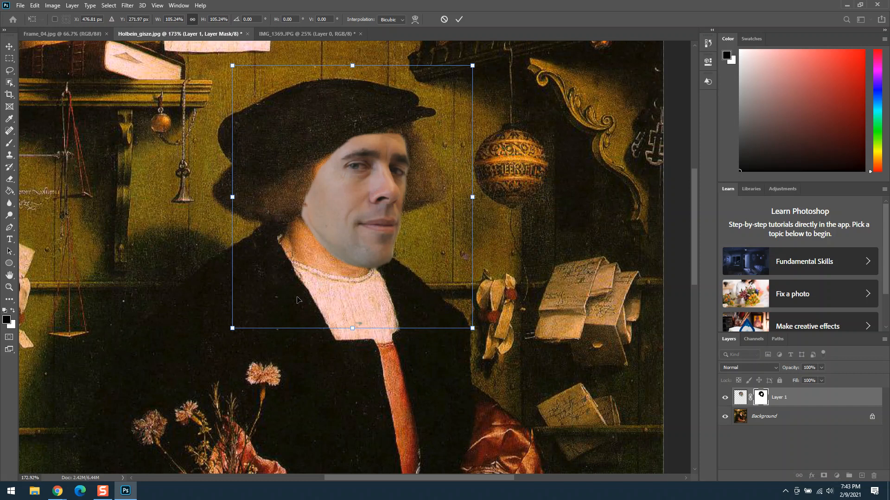
- Paint white on the layer mask to bring back the ear, sideburn and upper forehead
{"action": "left_click", "coordinate": [11, 147]}
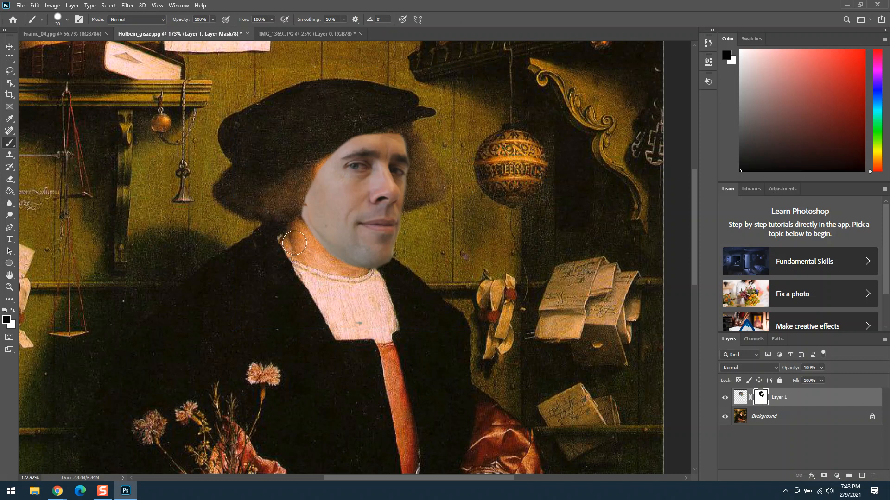
{"action": "key", "text": "x"}
{"action": "left_click_drag", "start_coordinate": [278, 194], "coordinate": [329, 156]}
{"action": "key", "text": "x"}
{"action": "key", "text": "x"}
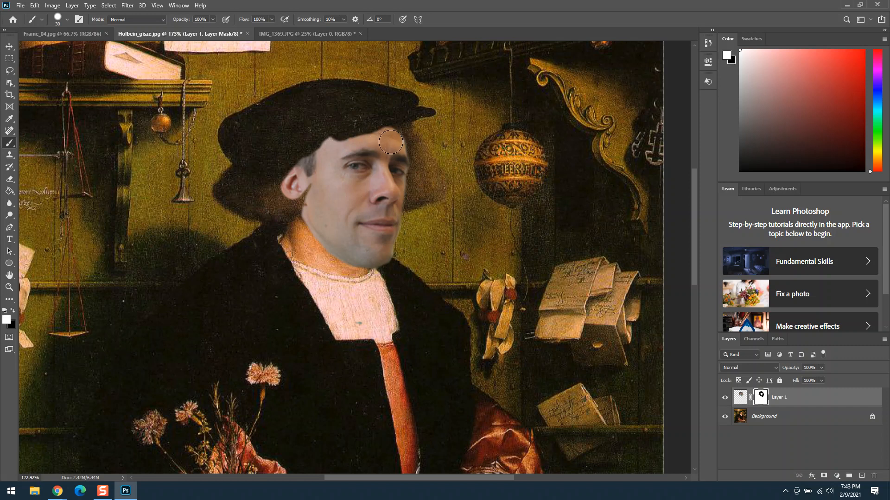
- Reduce the brush to 9 px and mask out the strip of hair beside the forehead's right edge
{"action": "key", "text": "bracketleft"}
{"action": "key", "text": "bracketleft"}
{"action": "key", "text": "x"}
{"action": "left_click_drag", "start_coordinate": [410, 150], "coordinate": [402, 127]}
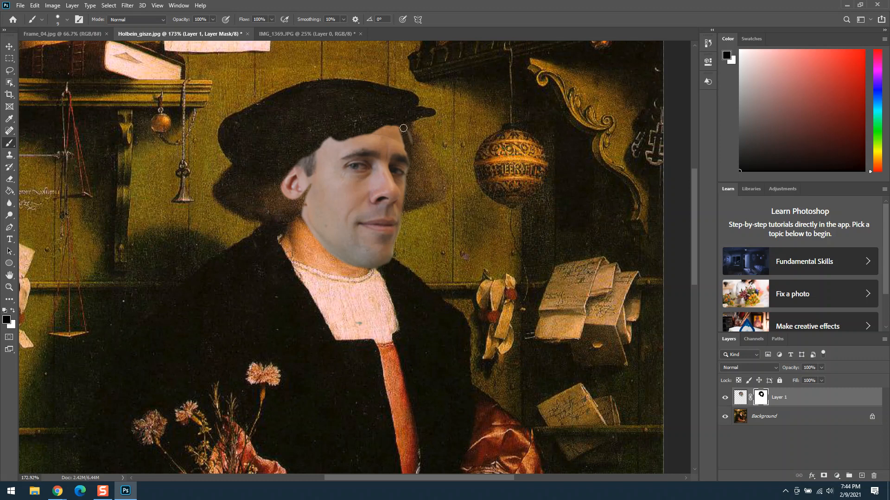
{"action": "key", "text": "x"}
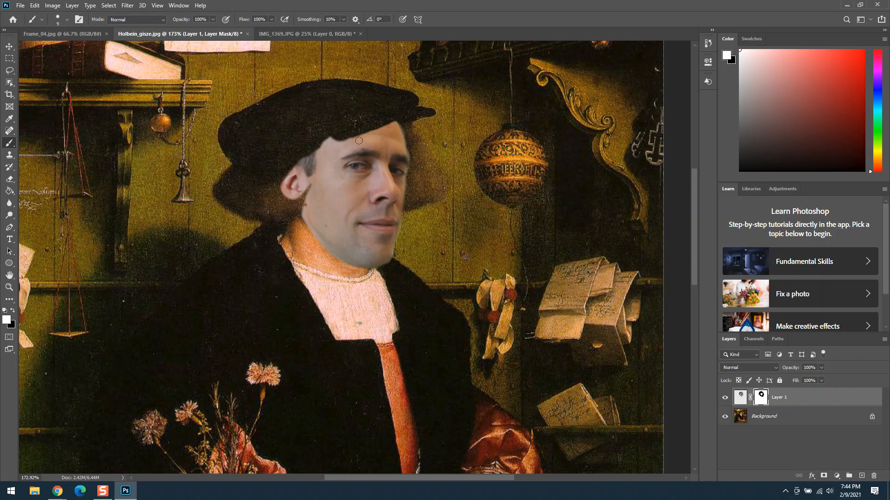
{"action": "key", "text": "x"}
- Enlarge the brush to 20 px and mask out the ear and sideburn, tidying the forehead edge along the hat
{"action": "left_click", "coordinate": [67, 20]}
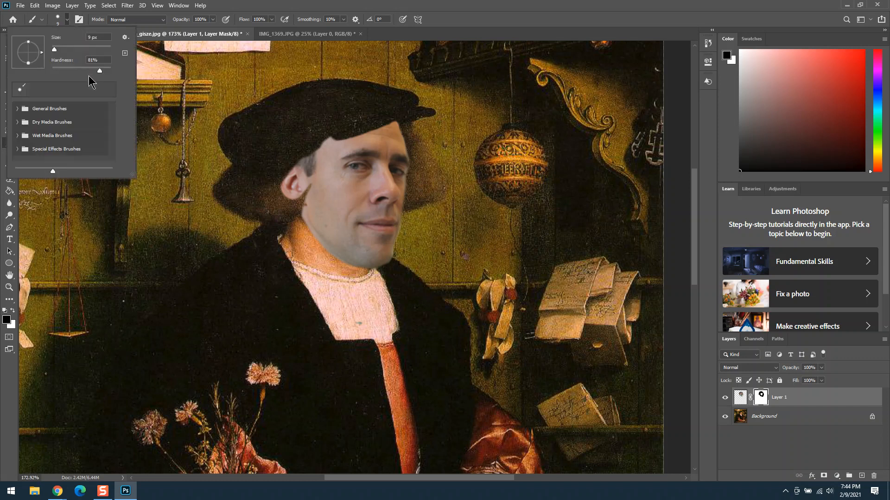
{"action": "left_click", "coordinate": [68, 19]}
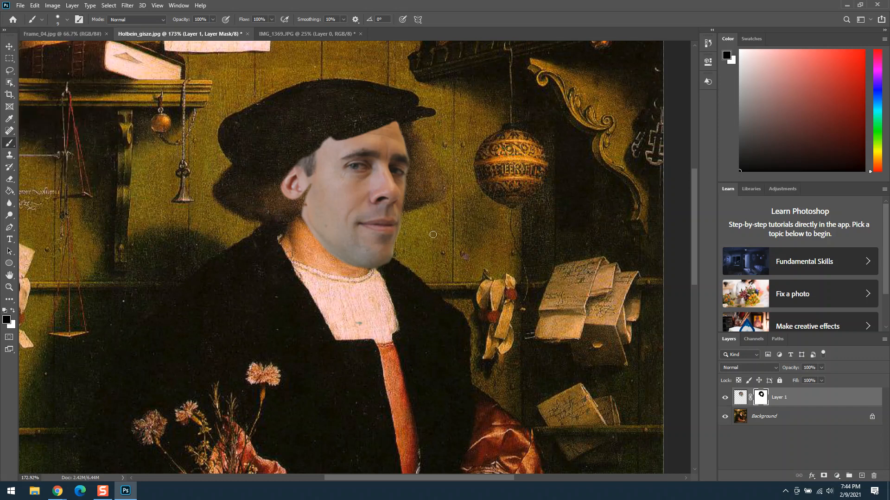
{"action": "key", "text": "bracketright"}
{"action": "key", "text": "bracketright"}
{"action": "mouse_move", "coordinate": [338, 128]}
{"action": "left_mouse_down"}
{"action": "mouse_move", "coordinate": [298, 153]}
{"action": "mouse_move", "coordinate": [297, 186]}
{"action": "mouse_move", "coordinate": [281, 192]}
{"action": "mouse_move", "coordinate": [294, 197]}
{"action": "left_mouse_up"}
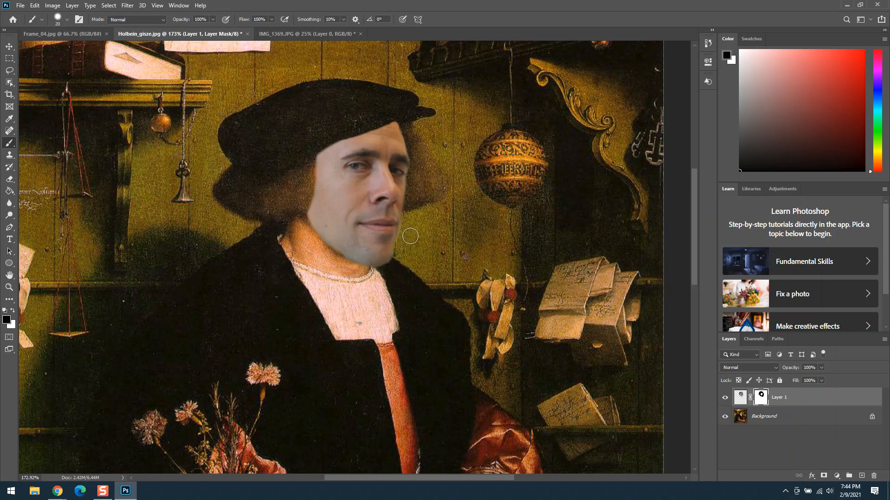
- Soften the brush, enlarge it to 30 px and blend the face's temple and cheek edge into the hair on the layer mask
{"action": "key", "text": "bracketright"}
{"action": "key", "text": "bracketleft"}
{"action": "key", "text": "x"}
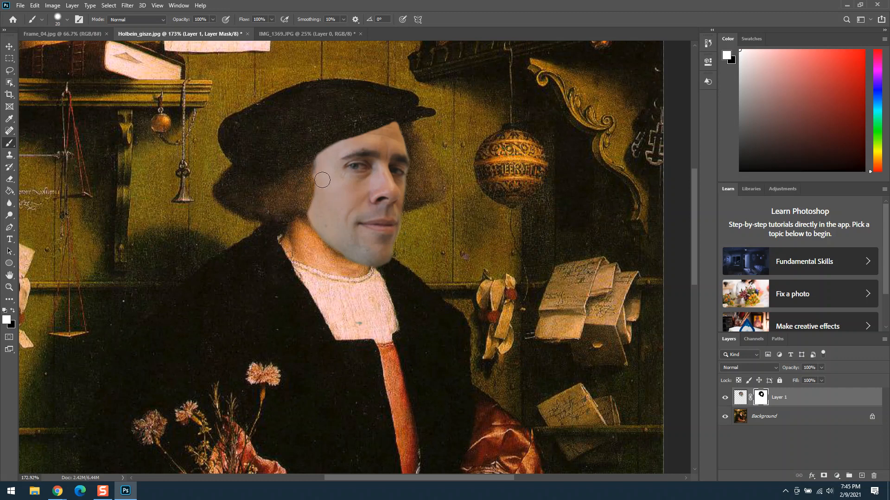
{"action": "left_click", "coordinate": [67, 20]}
{"action": "left_click_drag", "start_coordinate": [86, 70], "coordinate": [55, 70]}
{"action": "left_click", "coordinate": [67, 21]}
{"action": "key", "text": "]"}
{"action": "left_click", "coordinate": [299, 198]}
{"action": "left_click", "coordinate": [299, 199]}
{"action": "key", "text": "x"}
{"action": "mouse_move", "coordinate": [295, 200]}
{"action": "left_mouse_down"}
{"action": "mouse_move", "coordinate": [303, 164]}
{"action": "mouse_move", "coordinate": [333, 198]}
{"action": "mouse_move", "coordinate": [324, 215]}
{"action": "mouse_move", "coordinate": [324, 171]}
{"action": "left_mouse_up"}
{"action": "key", "text": "x"}
{"action": "key", "text": "x"}
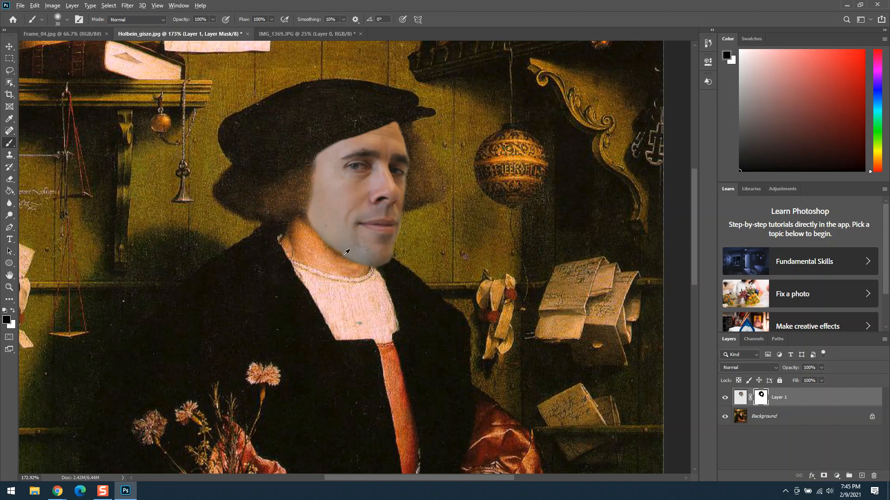
- Display the available adjustments and enlarge the area listing the layers
{"action": "scroll", "coordinate": [341, 254], "scroll_direction": "down", "scroll_amount": 5}
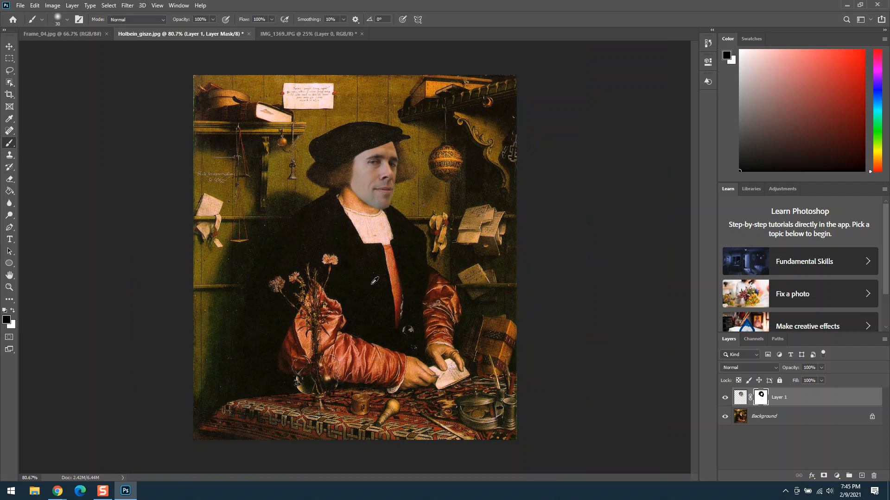
{"action": "scroll", "coordinate": [371, 283], "scroll_direction": "up", "scroll_amount": 1}
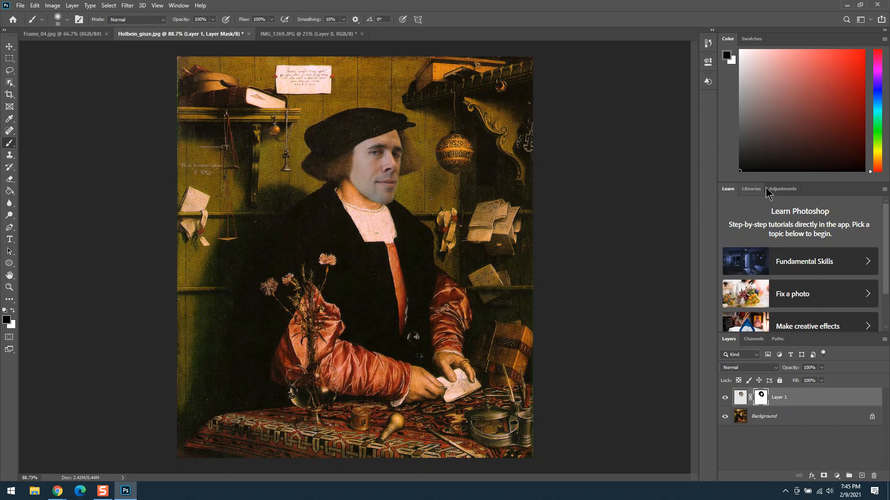
{"action": "left_click", "coordinate": [783, 191]}
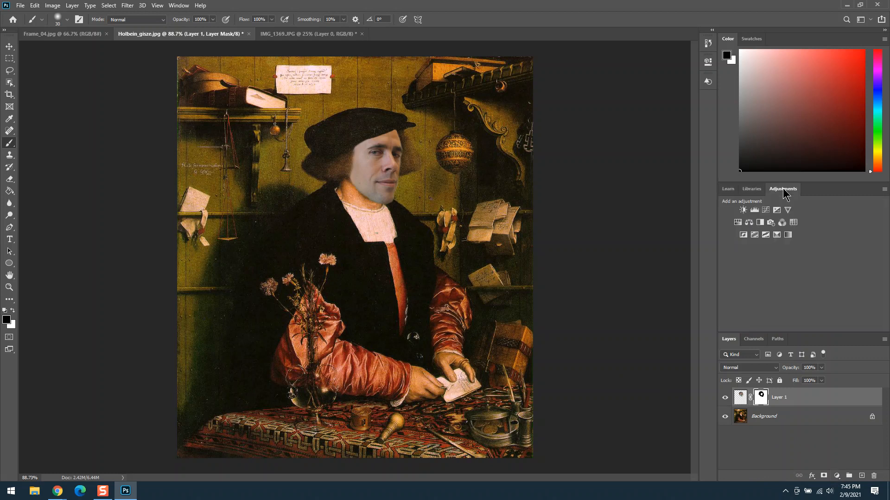
{"action": "left_click_drag", "start_coordinate": [807, 332], "coordinate": [807, 254]}
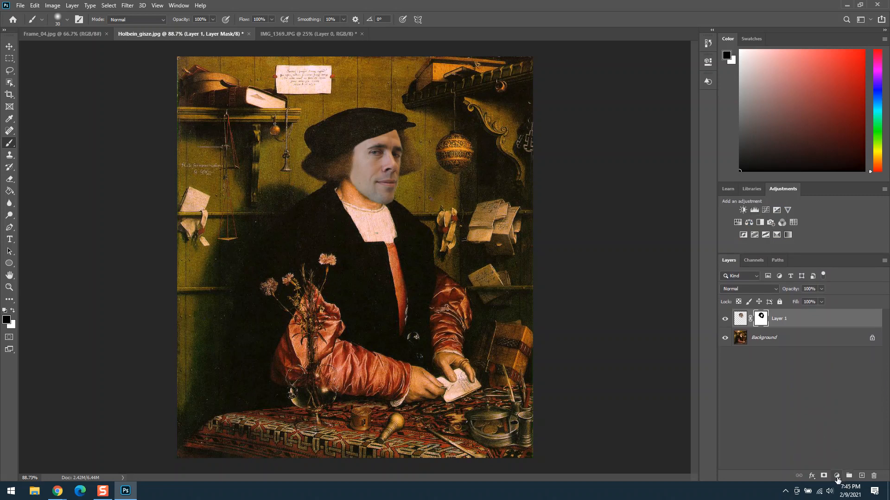
- Add a Hue/Saturation adjustment layer above the face layer and set its hue to -2
{"action": "left_click", "coordinate": [837, 476]}
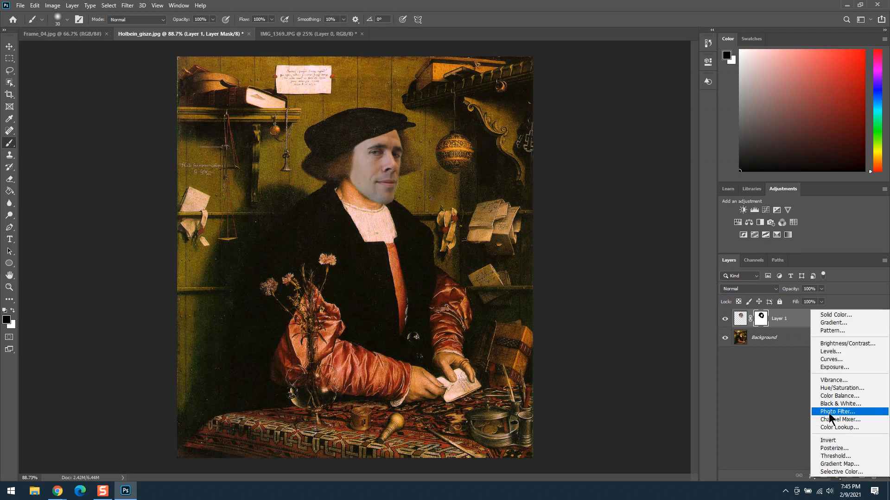
{"action": "left_click", "coordinate": [830, 388]}
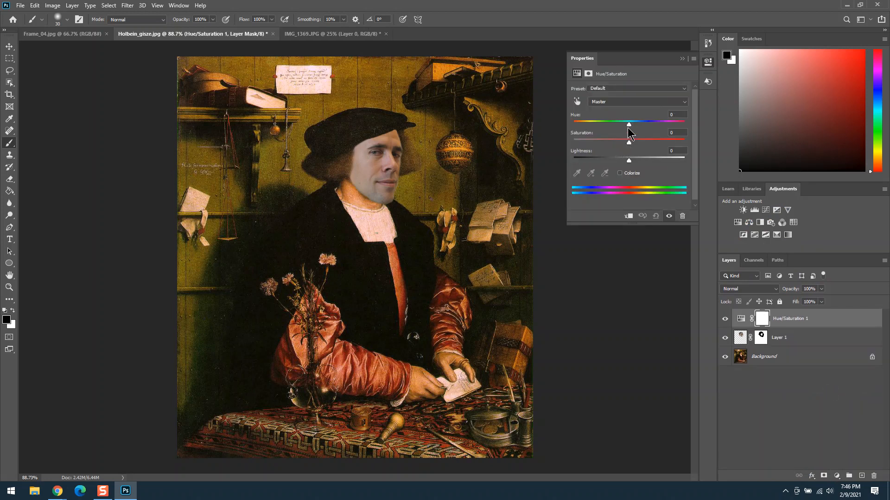
{"action": "left_click_drag", "start_coordinate": [627, 129], "coordinate": [627, 127]}
{"action": "left_click", "coordinate": [681, 58]}
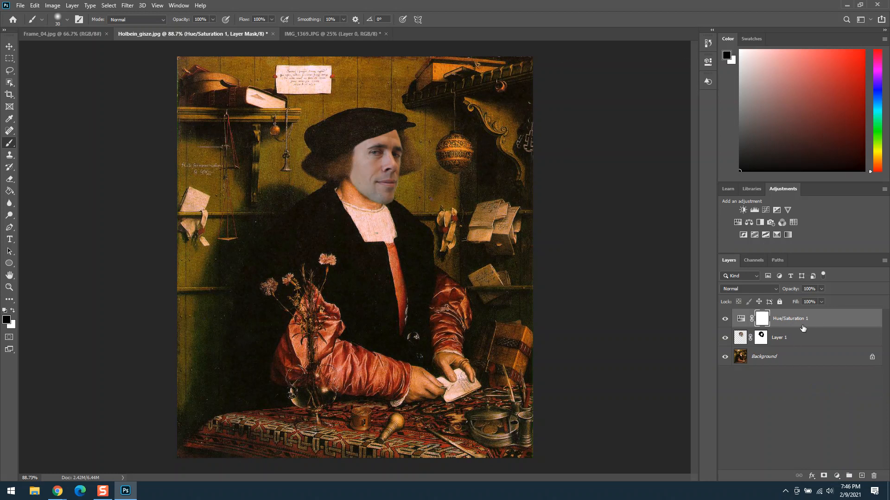
{"action": "double_click", "coordinate": [739, 323]}
{"action": "mouse_move", "coordinate": [627, 125]}
{"action": "left_mouse_down"}
{"action": "mouse_move", "coordinate": [617, 125]}
{"action": "mouse_move", "coordinate": [641, 133]}
{"action": "mouse_move", "coordinate": [627, 125]}
{"action": "left_mouse_up"}
{"action": "left_click", "coordinate": [682, 59]}
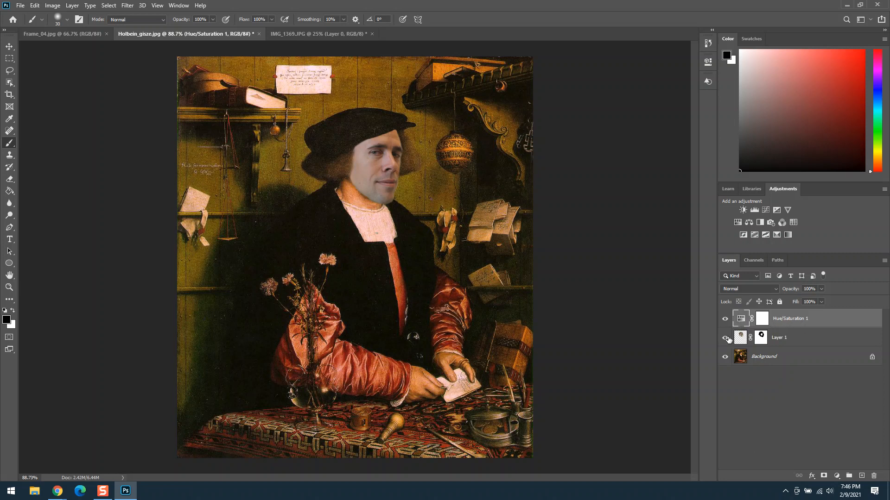
- Try clipping the Hue/Saturation adjustment to the face layer, and release it again
{"action": "double_click", "coordinate": [744, 320]}
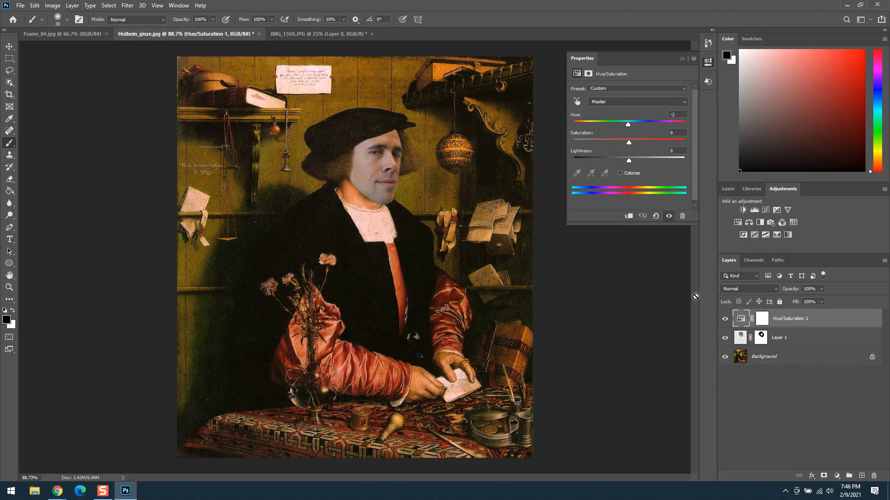
{"action": "left_click", "coordinate": [628, 219]}
{"action": "left_click", "coordinate": [628, 219]}
{"action": "left_click", "coordinate": [628, 219]}
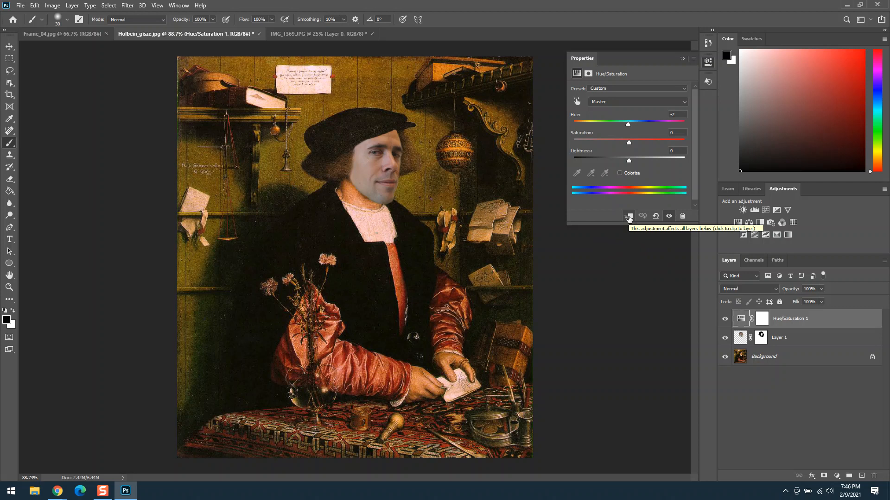
{"action": "left_click", "coordinate": [629, 218]}
{"action": "right_click", "coordinate": [753, 320]}
{"action": "left_click", "coordinate": [745, 319]}
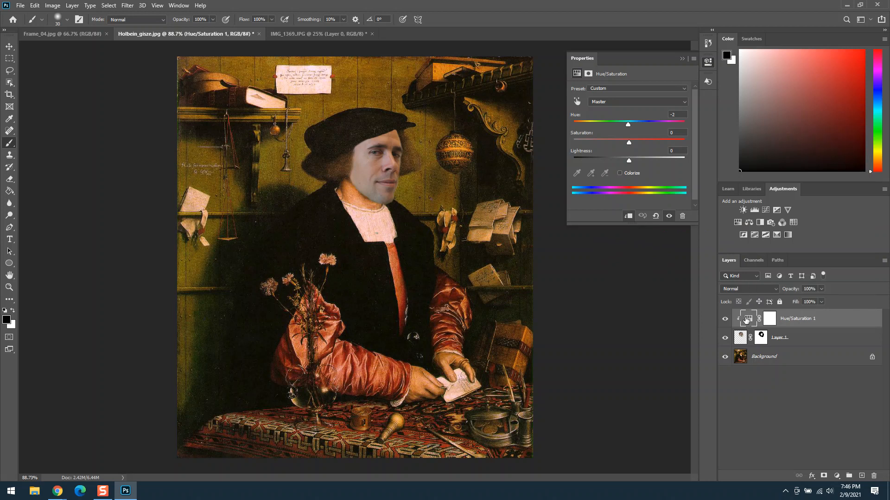
{"action": "left_click_drag", "start_coordinate": [746, 320], "coordinate": [742, 323]}
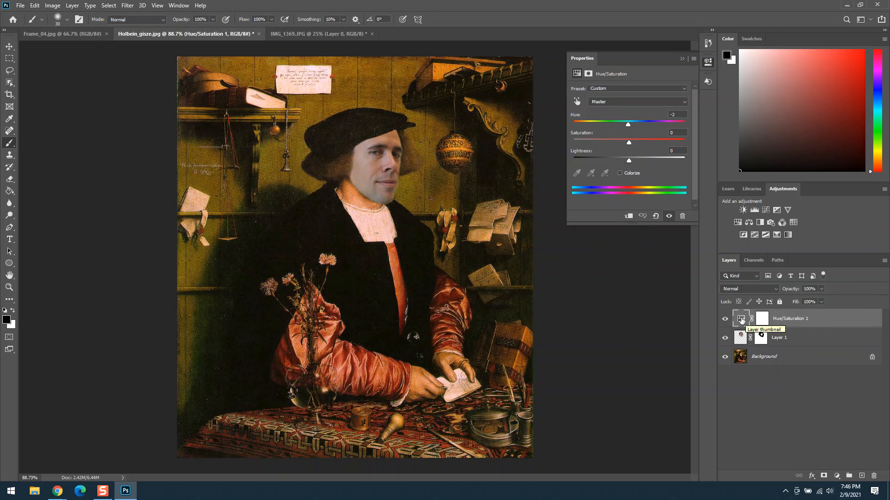
- Create a clipping mask so the Hue/Saturation adjustment affects only the face layer
{"action": "right_click", "coordinate": [741, 323]}
{"action": "left_click", "coordinate": [812, 335]}
{"action": "right_click", "coordinate": [821, 320]}
{"action": "left_click", "coordinate": [844, 320]}
{"action": "right_click", "coordinate": [816, 319]}
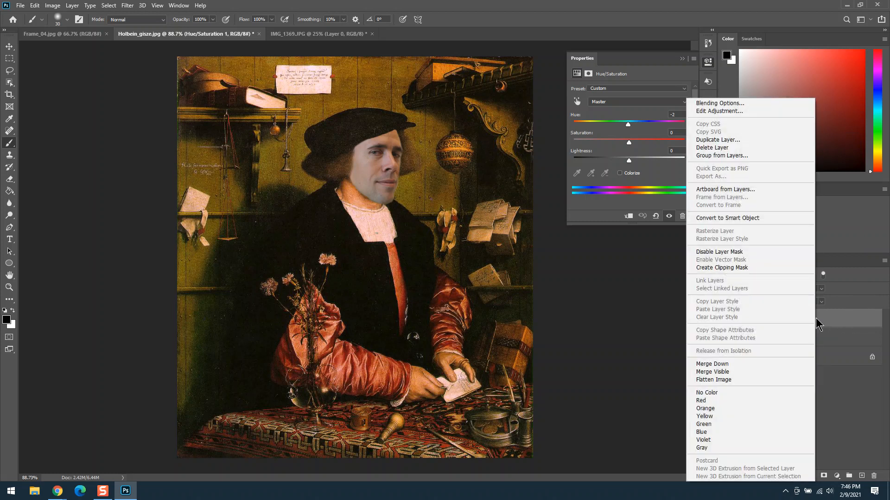
{"action": "left_click", "coordinate": [732, 268]}
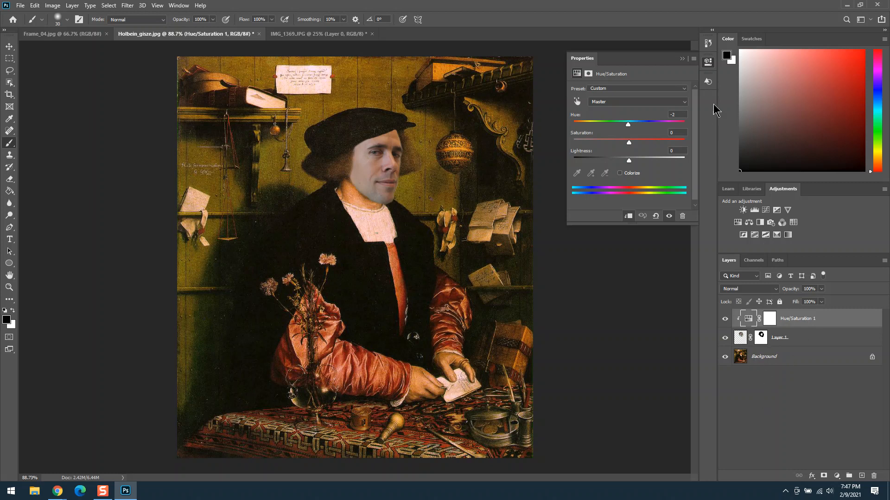
- Try the Cyanotype and Old Style presets on the Hue/Saturation adjustment and vary the saturation manually
{"action": "mouse_move", "coordinate": [629, 125]}
{"action": "left_mouse_down"}
{"action": "mouse_move", "coordinate": [583, 126]}
{"action": "mouse_move", "coordinate": [644, 127]}
{"action": "mouse_move", "coordinate": [626, 126]}
{"action": "left_mouse_up"}
{"action": "left_click", "coordinate": [628, 88]}
{"action": "left_click", "coordinate": [625, 111]}
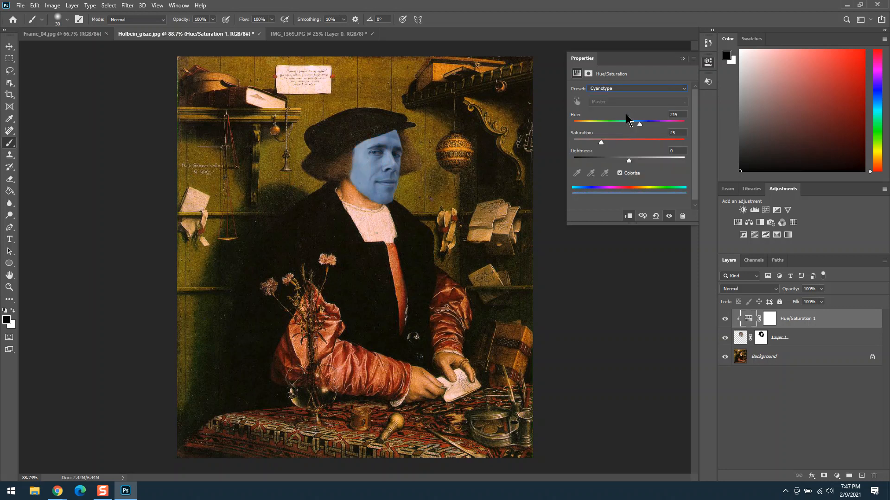
{"action": "left_click", "coordinate": [625, 88]}
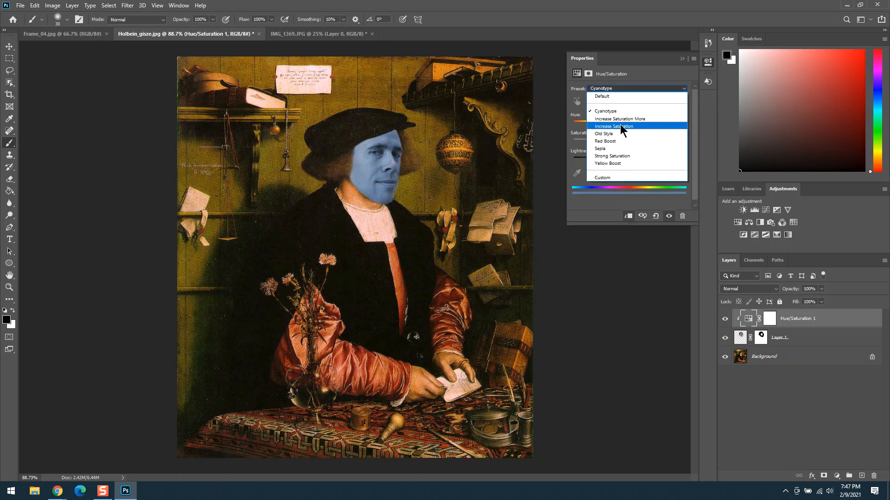
{"action": "left_click", "coordinate": [619, 136]}
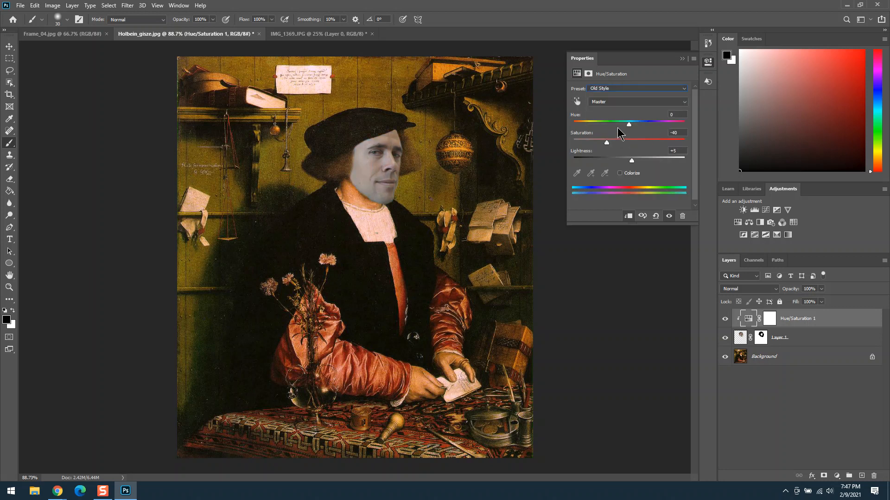
{"action": "left_click_drag", "start_coordinate": [606, 142], "coordinate": [629, 125]}
- Try the Yellow Boost preset with a slight hue shift, and delete the Hue/Saturation layer
{"action": "left_click", "coordinate": [619, 90]}
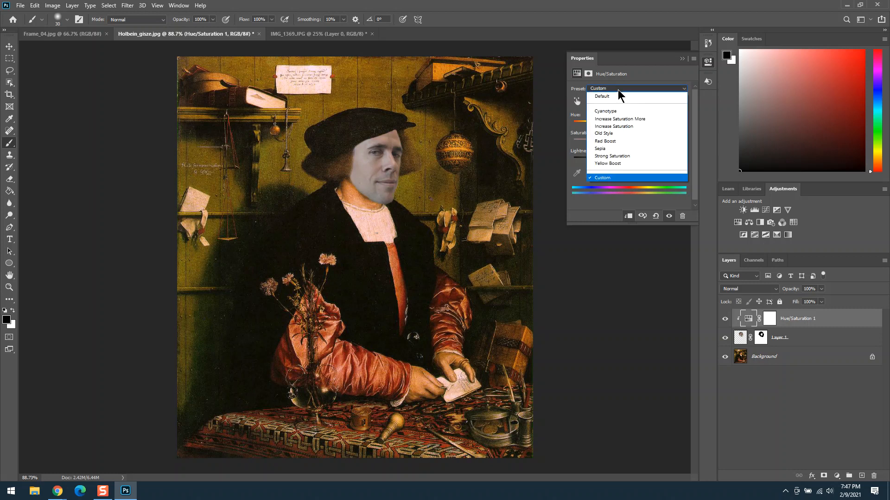
{"action": "left_click", "coordinate": [623, 163]}
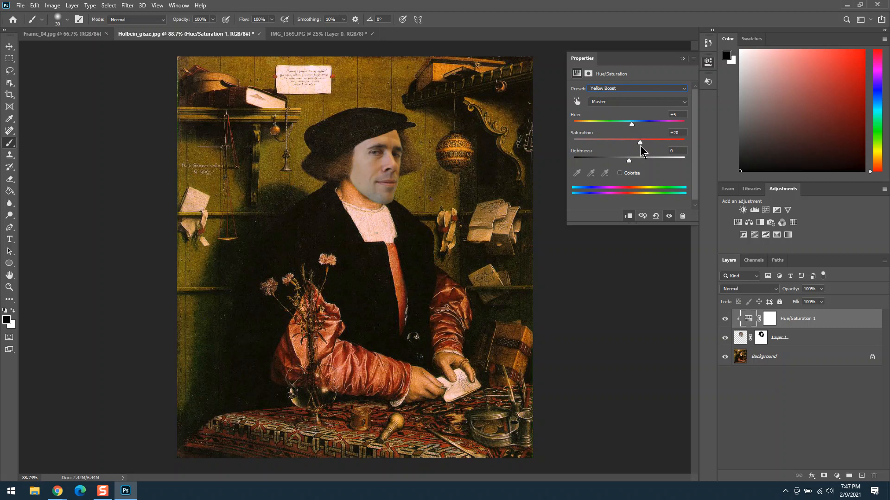
{"action": "left_click_drag", "start_coordinate": [631, 125], "coordinate": [633, 125]}
{"action": "left_click", "coordinate": [682, 58]}
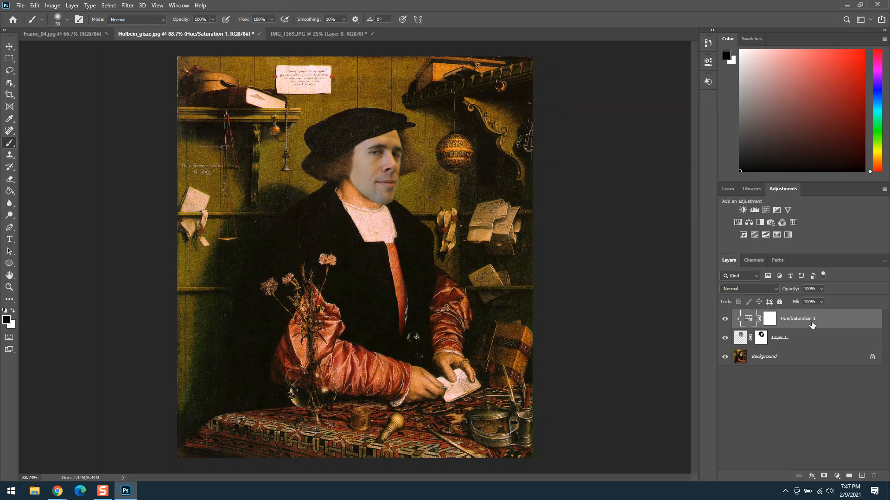
{"action": "key", "text": "Delete"}
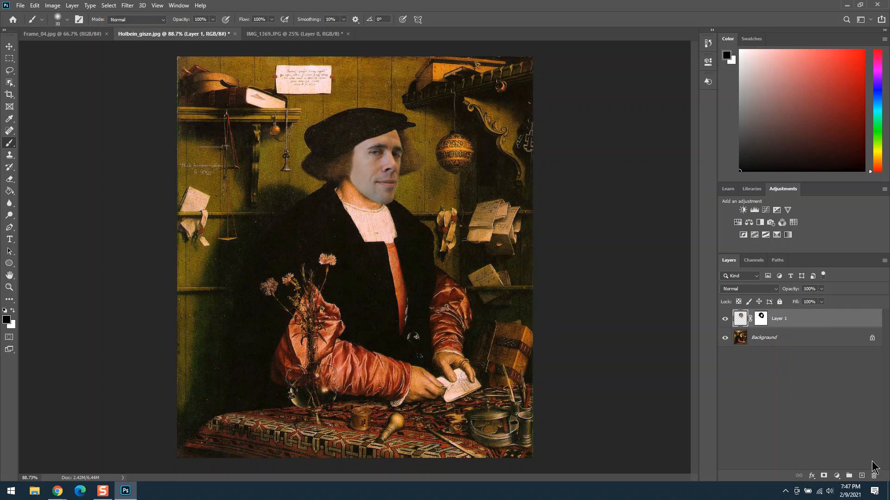
- Add a Photo Filter adjustment layer above the face layer and try the Warming (LBA), Warming (81) and Cooling (80) filters
{"action": "left_click", "coordinate": [839, 477]}
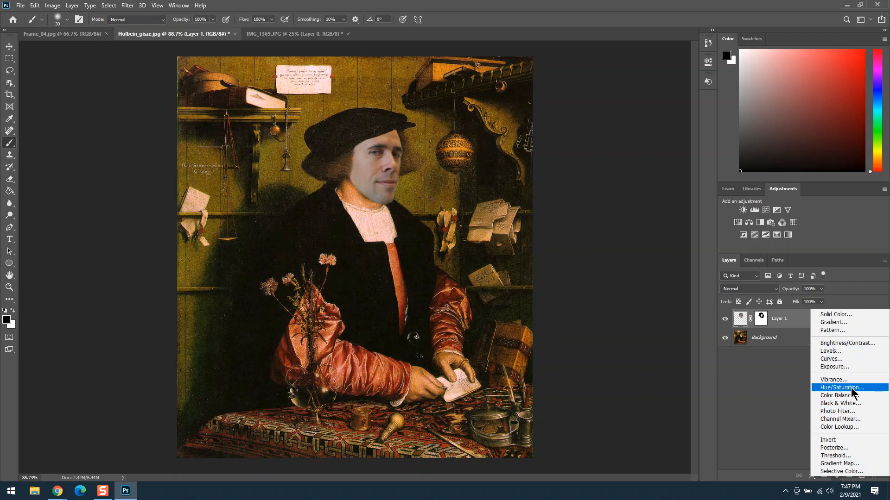
{"action": "left_click", "coordinate": [843, 411]}
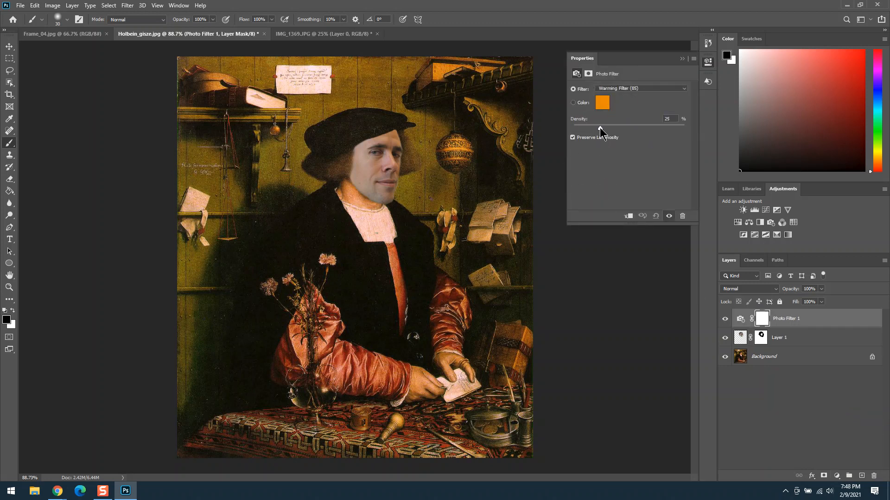
{"action": "left_click", "coordinate": [630, 88]}
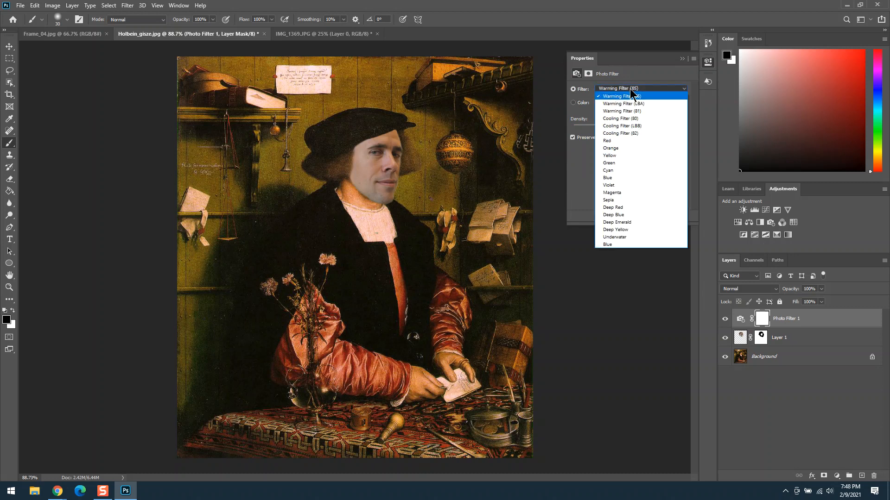
{"action": "left_click", "coordinate": [627, 104]}
{"action": "left_click", "coordinate": [628, 88]}
{"action": "left_click", "coordinate": [626, 113]}
{"action": "left_click", "coordinate": [628, 88]}
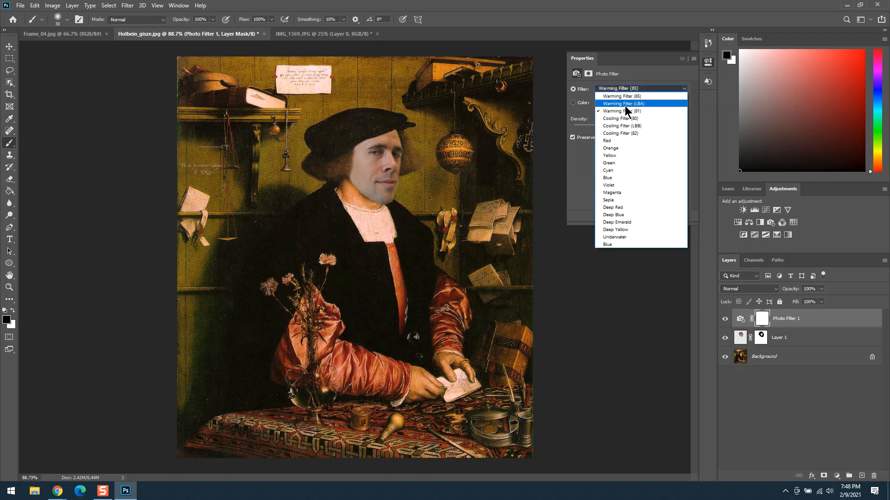
{"action": "left_click", "coordinate": [623, 118]}
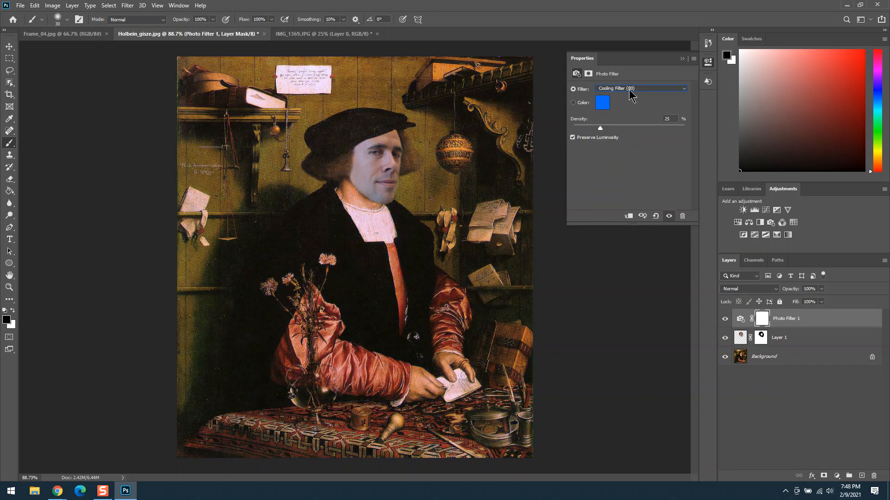
- Clip the Photo Filter to the face layer and set it to Warming Filter (85) at 91% density
{"action": "right_click", "coordinate": [809, 317]}
{"action": "left_click", "coordinate": [730, 268]}
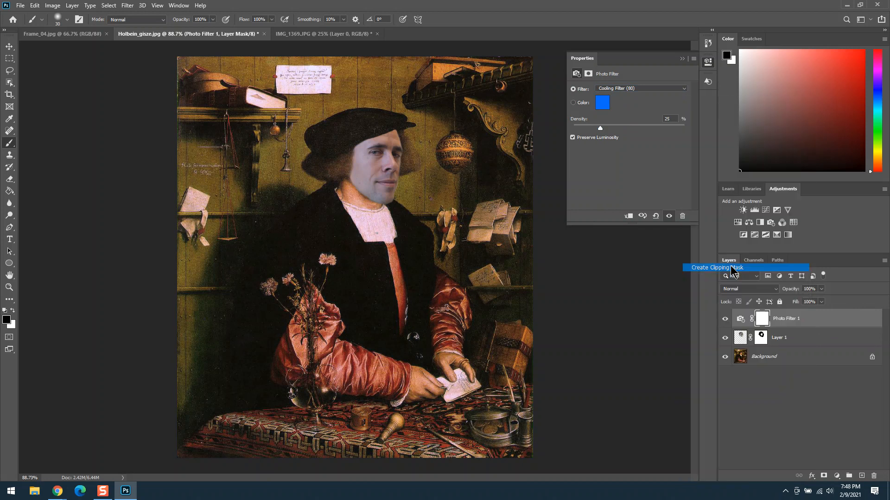
{"action": "left_click", "coordinate": [625, 88]}
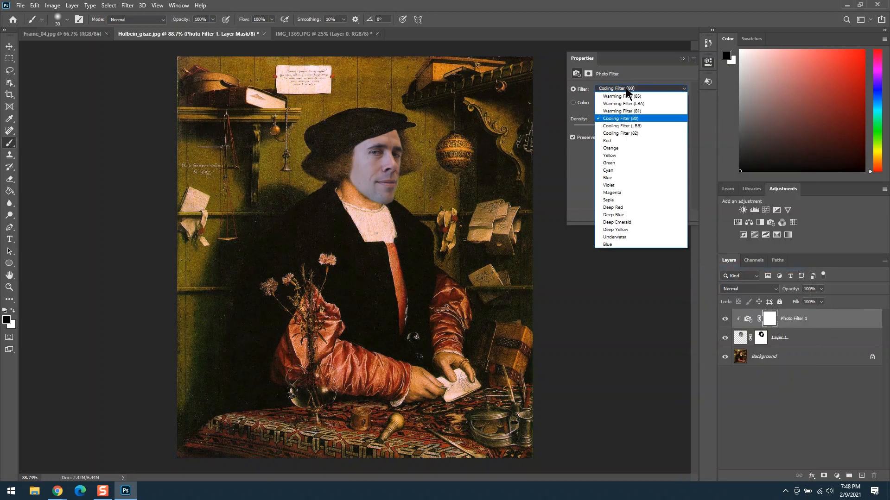
{"action": "left_click", "coordinate": [625, 96]}
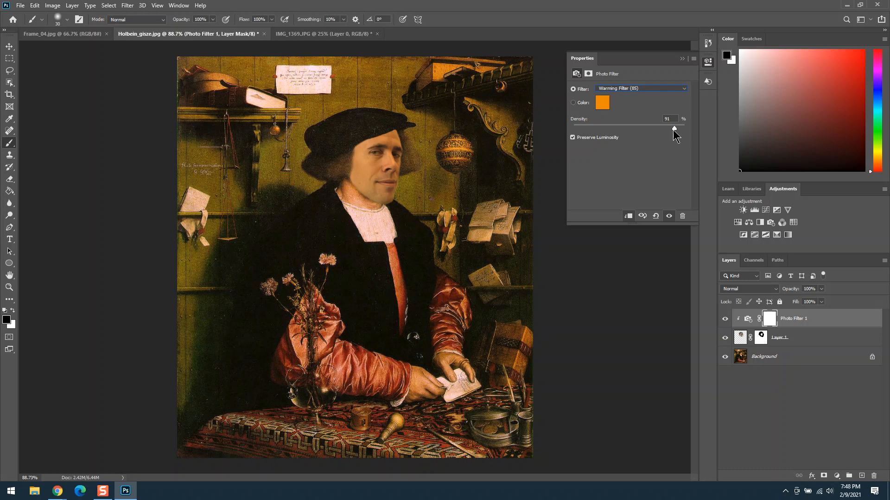
{"action": "left_click_drag", "start_coordinate": [673, 129], "coordinate": [674, 129]}
- Switch the Photo Filter to Warming Filter (LBA) and select the face layer's mask for editing
{"action": "left_click", "coordinate": [640, 88]}
{"action": "left_click", "coordinate": [634, 102]}
{"action": "left_click", "coordinate": [641, 89]}
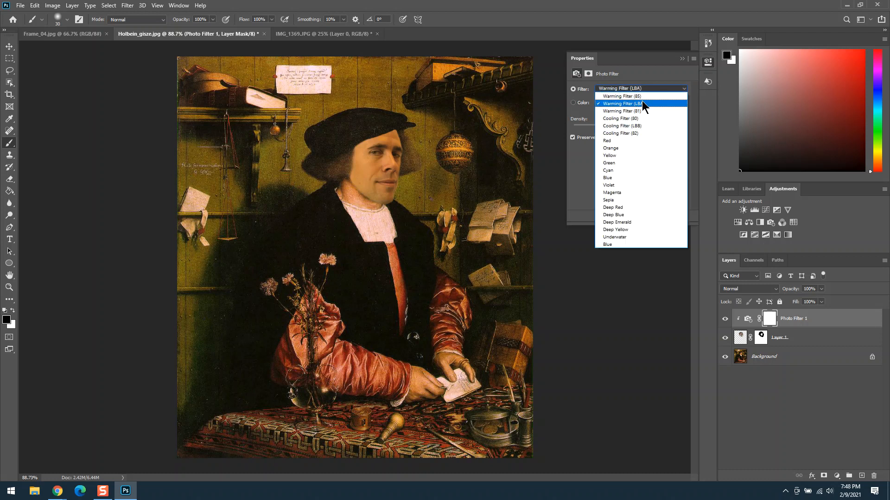
{"action": "left_click", "coordinate": [640, 103]}
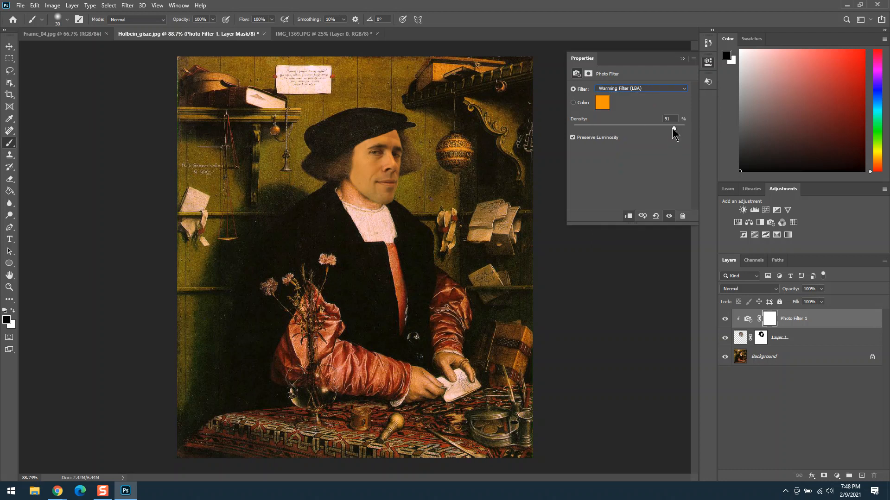
{"action": "left_click", "coordinate": [573, 137]}
{"action": "left_click", "coordinate": [572, 137]}
{"action": "left_click", "coordinate": [760, 337]}
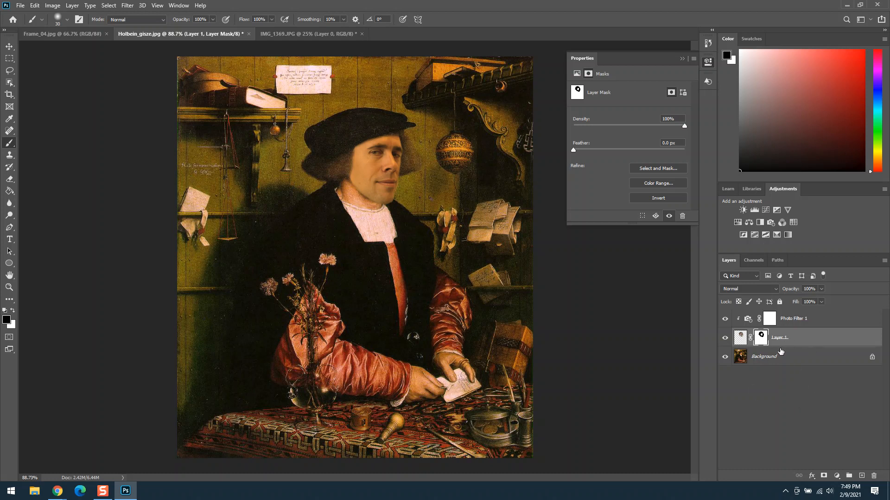
{"action": "left_click", "coordinate": [682, 59]}
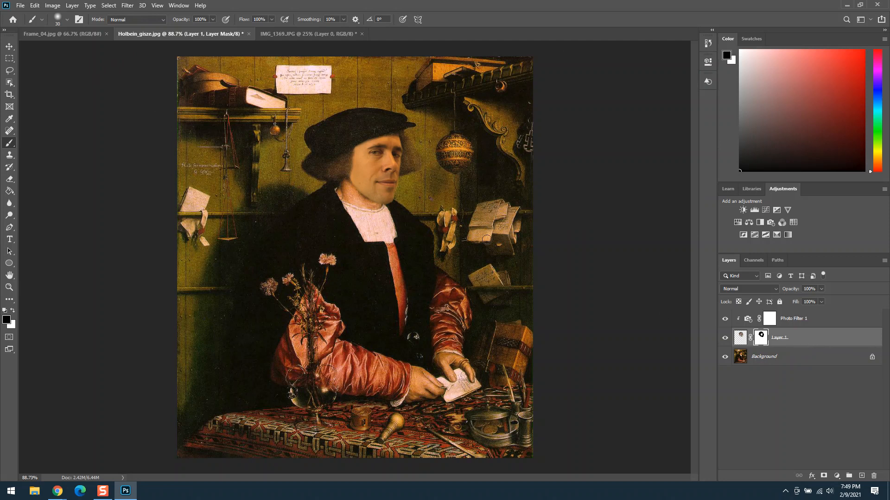
- Convert the face layer for smart filters and open the Artistic filters of the Filter Gallery
{"action": "left_click", "coordinate": [126, 5]}
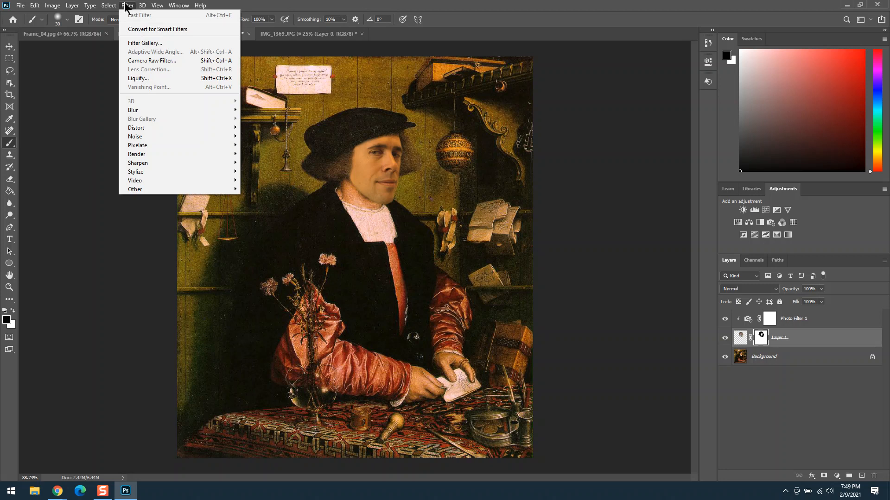
{"action": "left_click", "coordinate": [154, 30]}
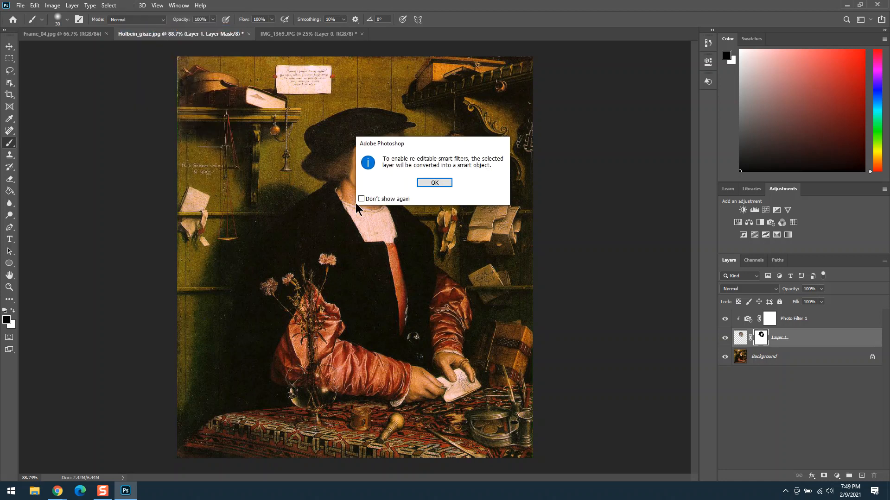
{"action": "left_click", "coordinate": [434, 183]}
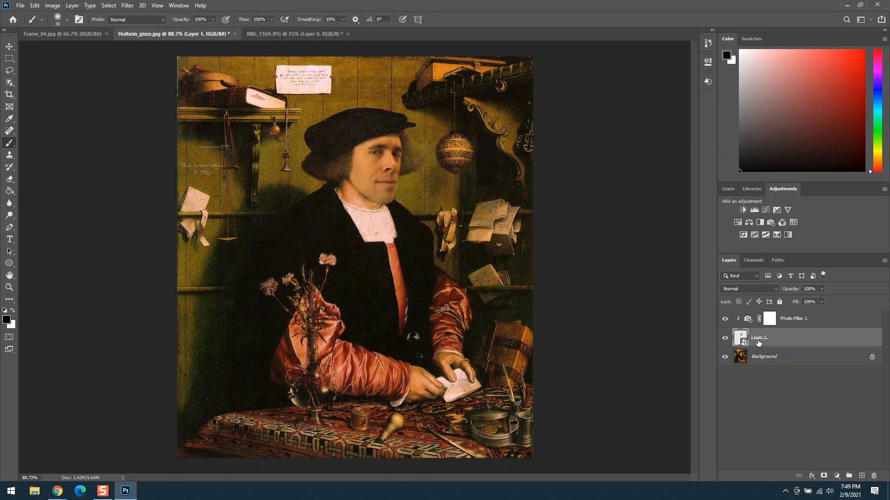
{"action": "left_click", "coordinate": [127, 6]}
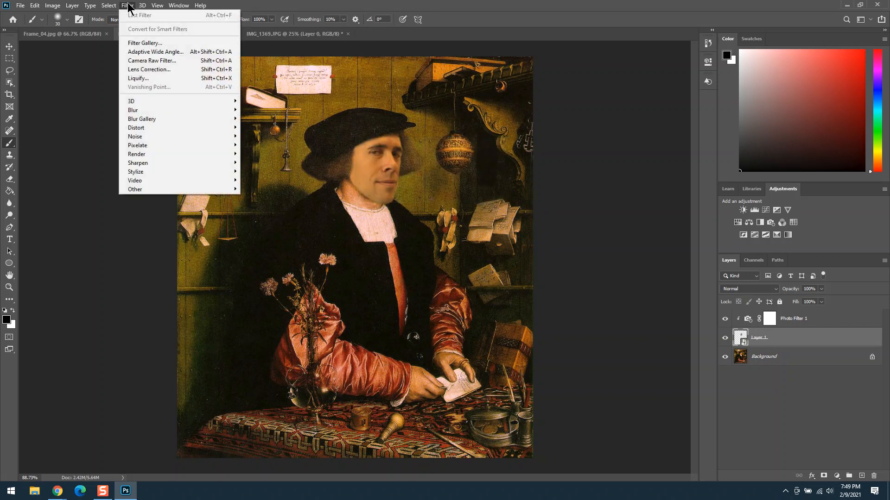
{"action": "left_click", "coordinate": [146, 43]}
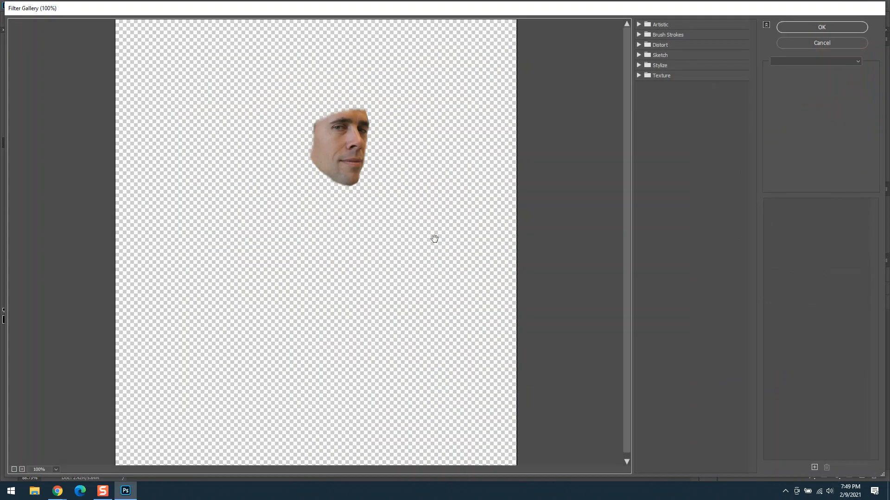
{"action": "left_click", "coordinate": [642, 26]}
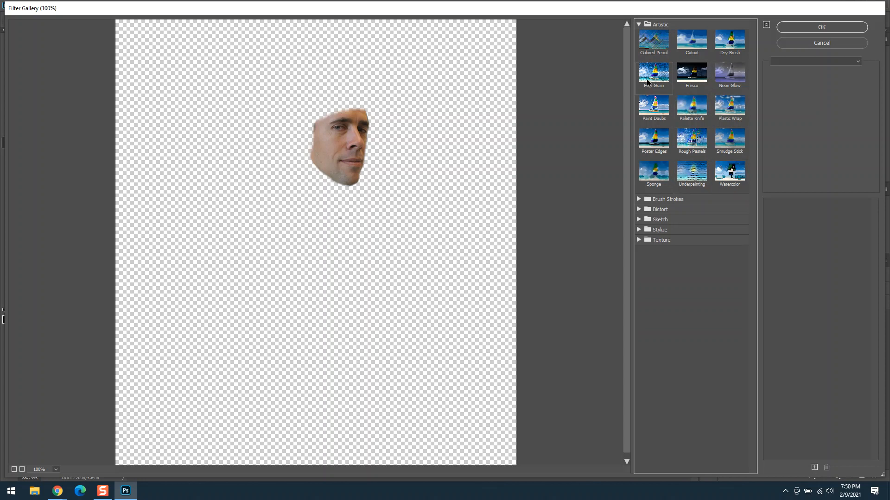
- Try the Paint Daubs, Poster Edges, Rough Pastels and Underpainting filters on the face
{"action": "left_click", "coordinate": [656, 120]}
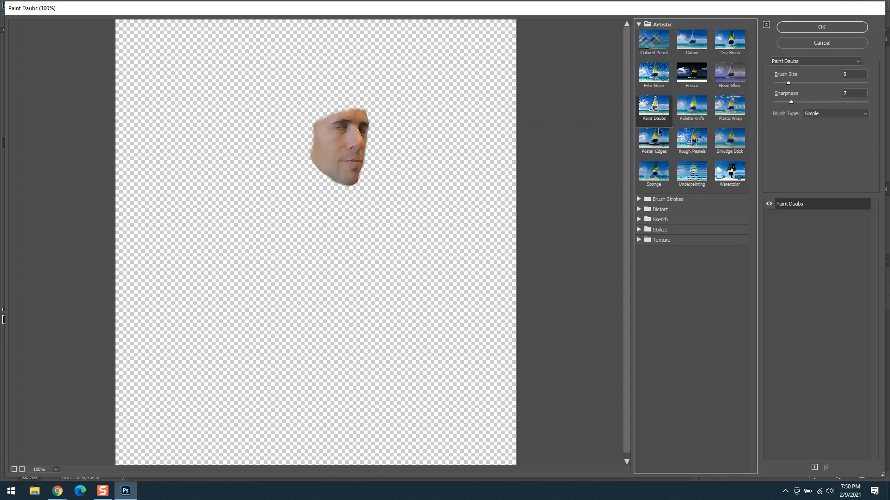
{"action": "left_click", "coordinate": [655, 147]}
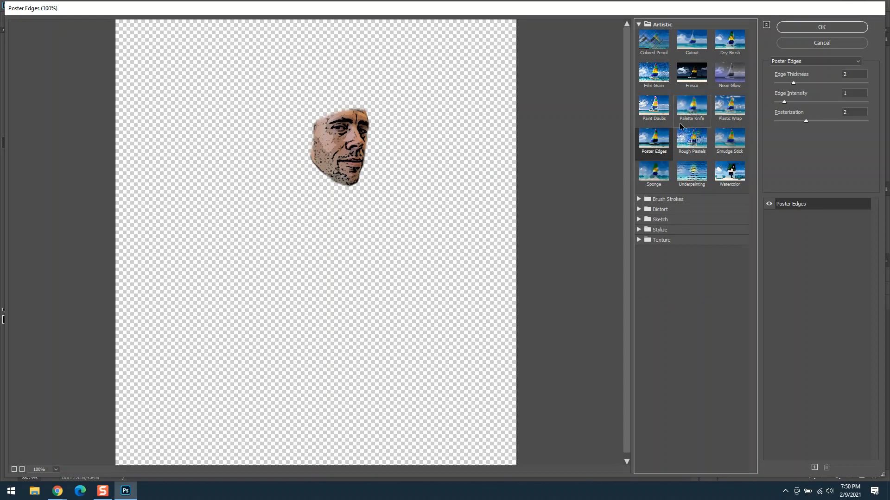
{"action": "left_click", "coordinate": [701, 149]}
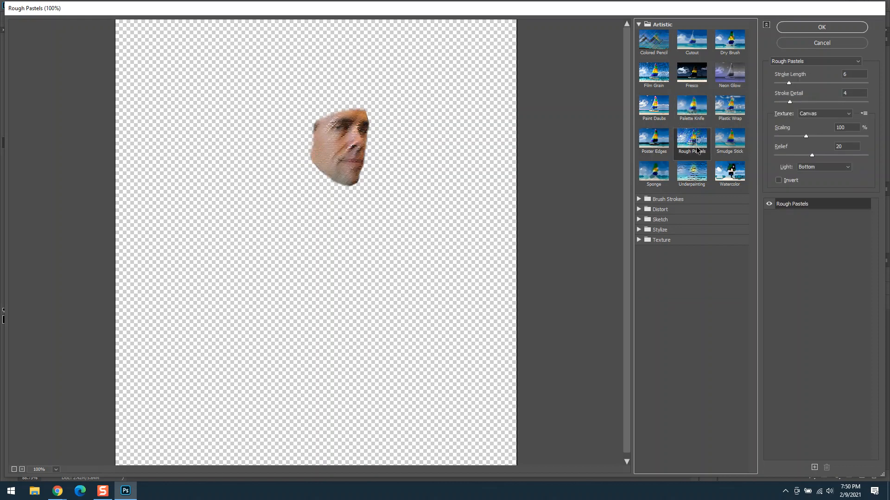
{"action": "left_click", "coordinate": [699, 179]}
{"action": "left_click", "coordinate": [702, 153]}
- Apply a Film Grain filter to the face with grain 4, highlight area 0 and intensity 7
{"action": "left_click", "coordinate": [660, 83]}
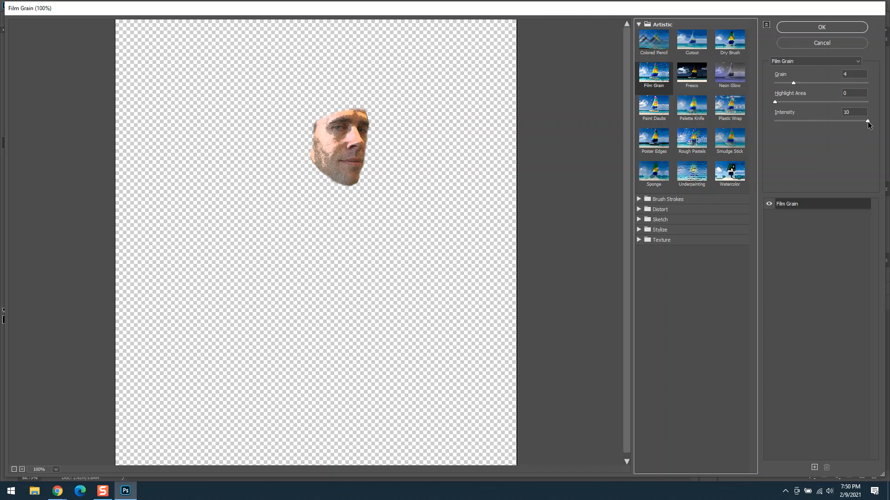
{"action": "left_click_drag", "start_coordinate": [867, 122], "coordinate": [840, 120]}
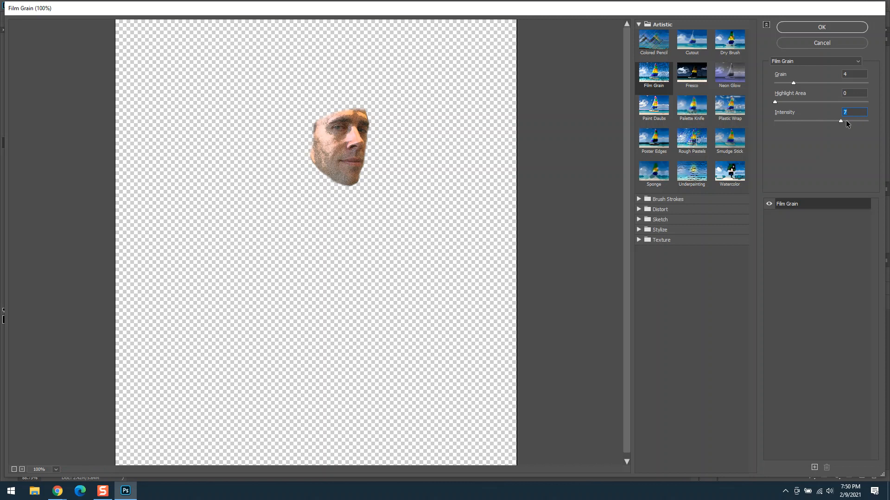
{"action": "left_click_drag", "start_coordinate": [775, 102], "coordinate": [790, 102]}
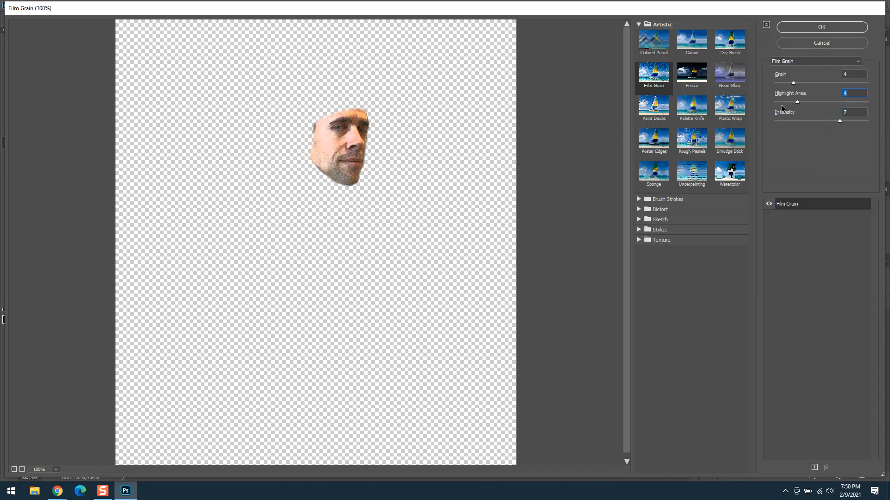
{"action": "type", "text": "9"}
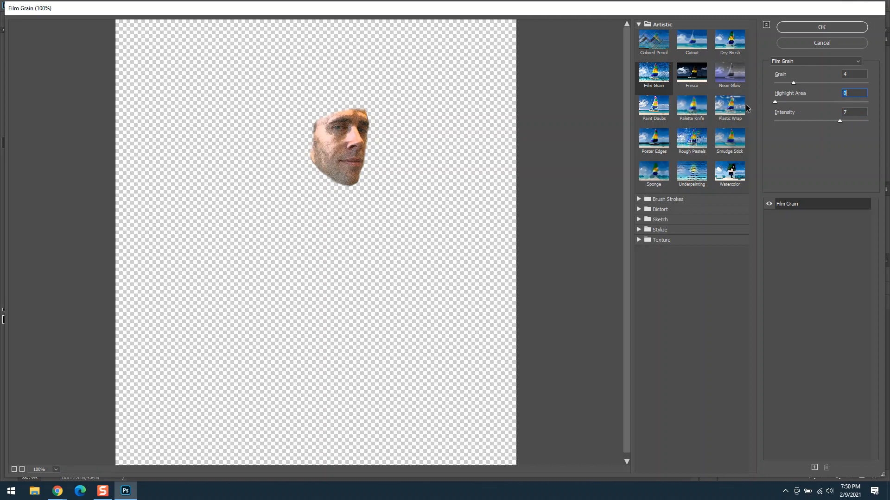
{"action": "left_click_drag", "start_coordinate": [822, 105], "coordinate": [743, 105]}
{"action": "mouse_move", "coordinate": [794, 83]}
{"action": "left_mouse_down"}
{"action": "mouse_move", "coordinate": [821, 85]}
{"action": "mouse_move", "coordinate": [779, 86]}
{"action": "mouse_move", "coordinate": [797, 87]}
{"action": "left_mouse_up"}
{"action": "left_click", "coordinate": [807, 27]}
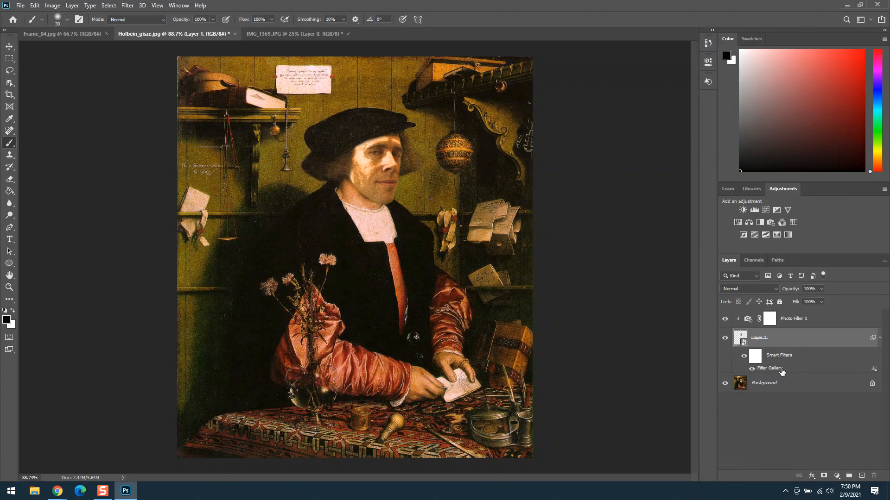
- Edit the face layer's Film Grain smart filter to grain 4, highlight area 0 and intensity 2
{"action": "double_click", "coordinate": [778, 370]}
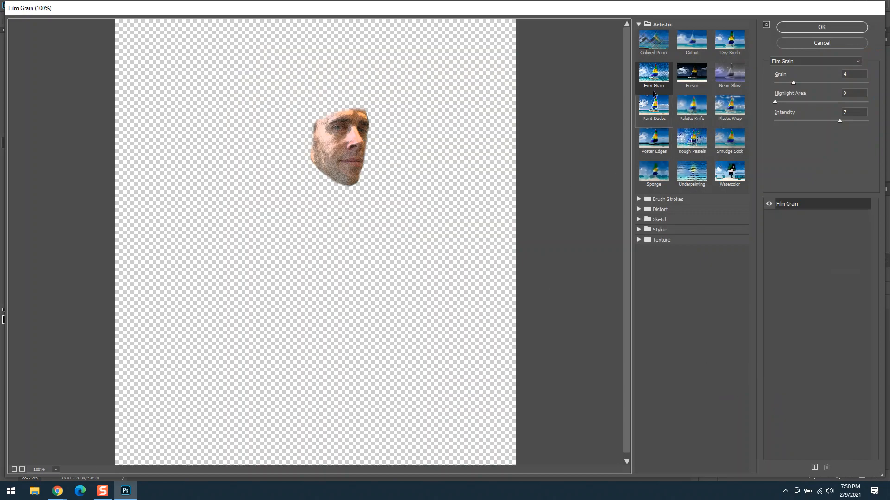
{"action": "left_click_drag", "start_coordinate": [839, 121], "coordinate": [821, 121]}
{"action": "left_click_drag", "start_coordinate": [793, 82], "coordinate": [710, 106]}
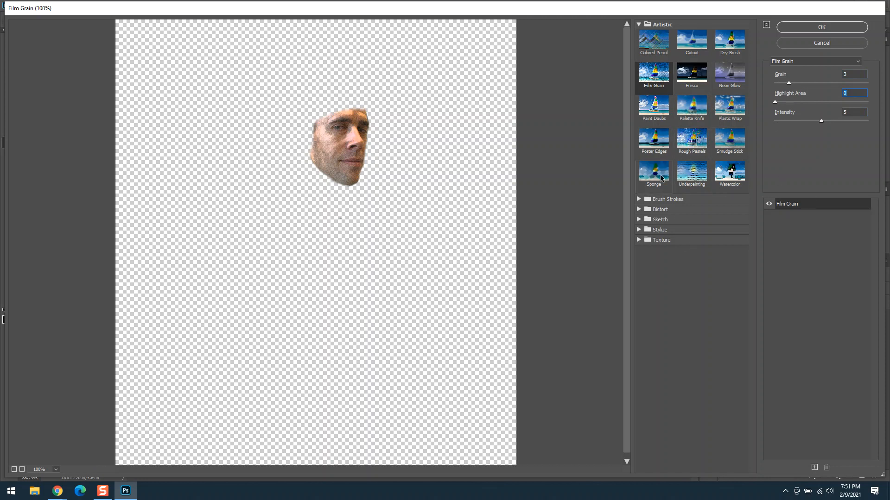
{"action": "left_click_drag", "start_coordinate": [821, 121], "coordinate": [795, 122]}
{"action": "left_click_drag", "start_coordinate": [789, 84], "coordinate": [786, 87]}
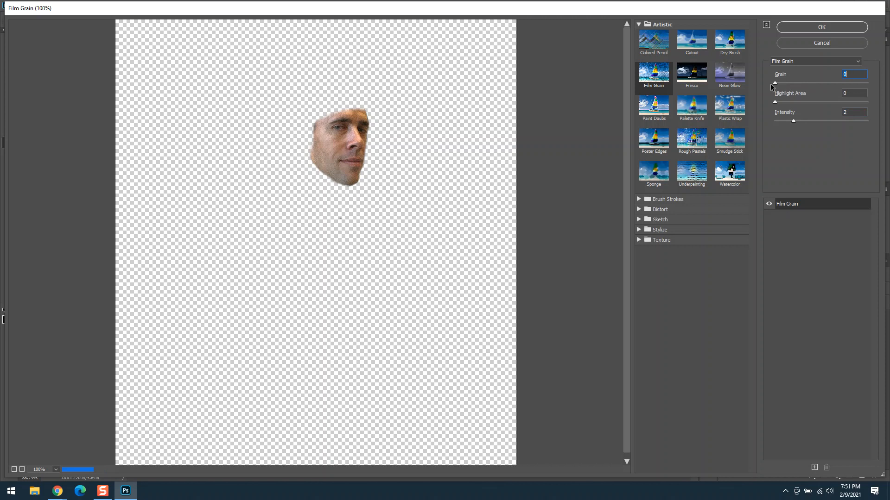
{"action": "left_click_drag", "start_coordinate": [786, 84], "coordinate": [792, 90]}
{"action": "left_click", "coordinate": [821, 29]}
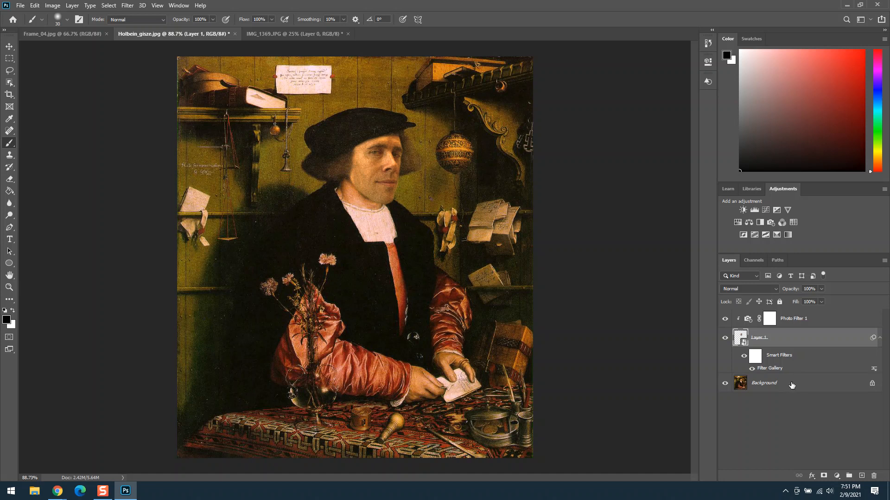
- Lower the Photo Filter adjustment's density to 84% and collapse its settings
{"action": "left_click", "coordinate": [772, 317]}
{"action": "left_click", "coordinate": [793, 319]}
{"action": "double_click", "coordinate": [747, 320]}
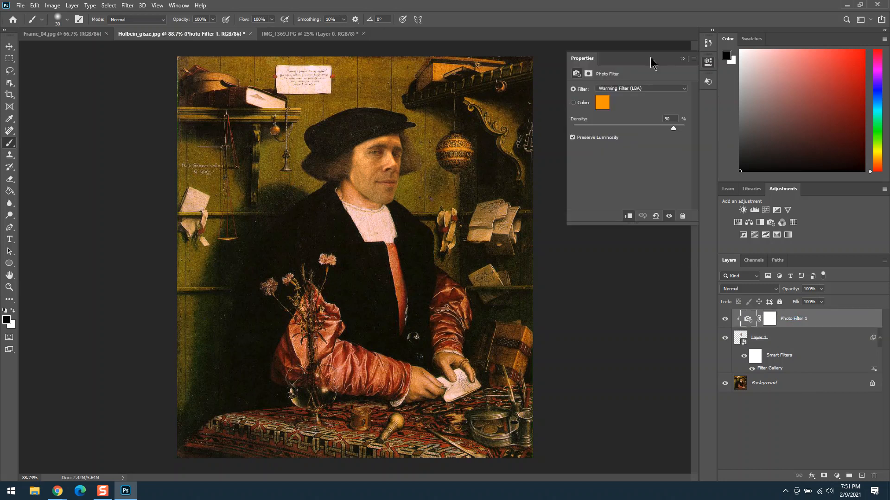
{"action": "mouse_move", "coordinate": [672, 130]}
{"action": "left_mouse_down"}
{"action": "mouse_move", "coordinate": [650, 130]}
{"action": "mouse_move", "coordinate": [677, 131]}
{"action": "mouse_move", "coordinate": [666, 132]}
{"action": "left_mouse_up"}
{"action": "left_click", "coordinate": [828, 460]}
{"action": "left_click", "coordinate": [682, 58]}
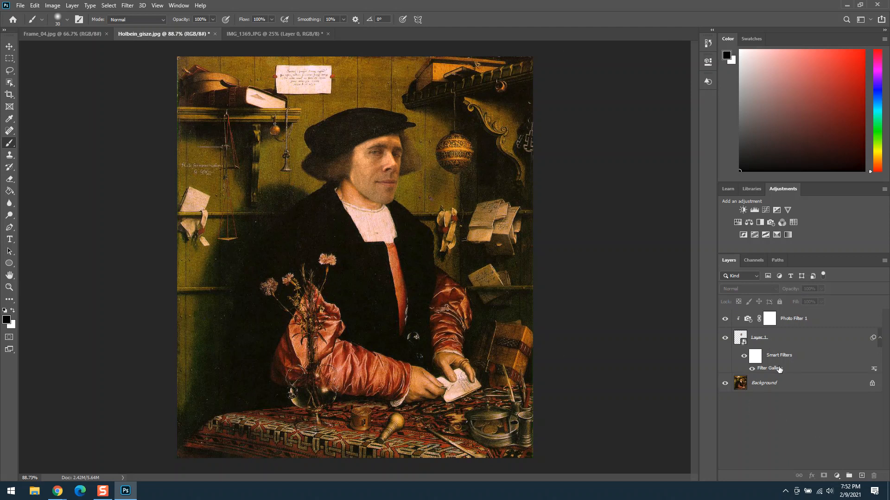
- Soften the face's Film Grain smart filter to a grain of about 2 and intensity 0
{"action": "double_click", "coordinate": [779, 369]}
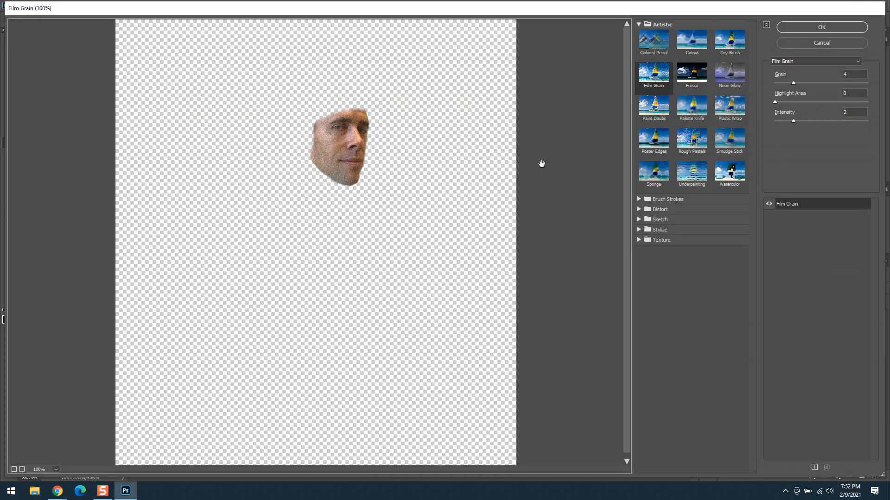
{"action": "left_click_drag", "start_coordinate": [793, 83], "coordinate": [782, 85]}
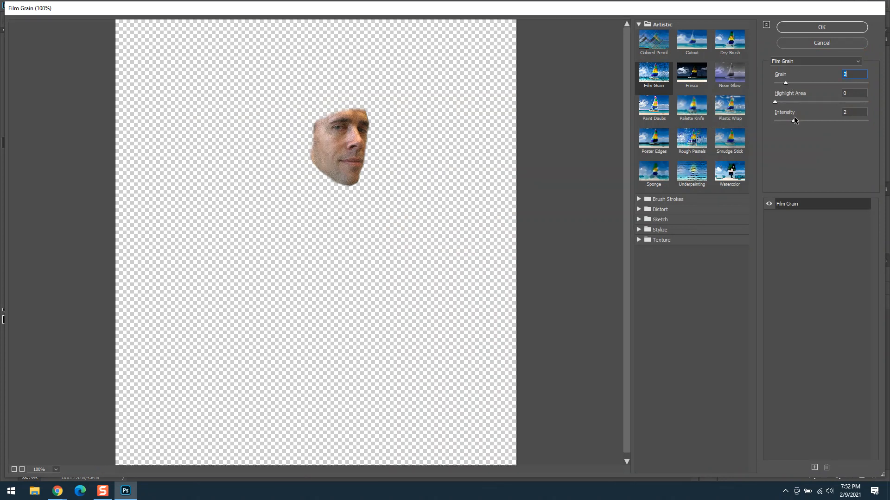
{"action": "left_click_drag", "start_coordinate": [781, 122], "coordinate": [734, 122]}
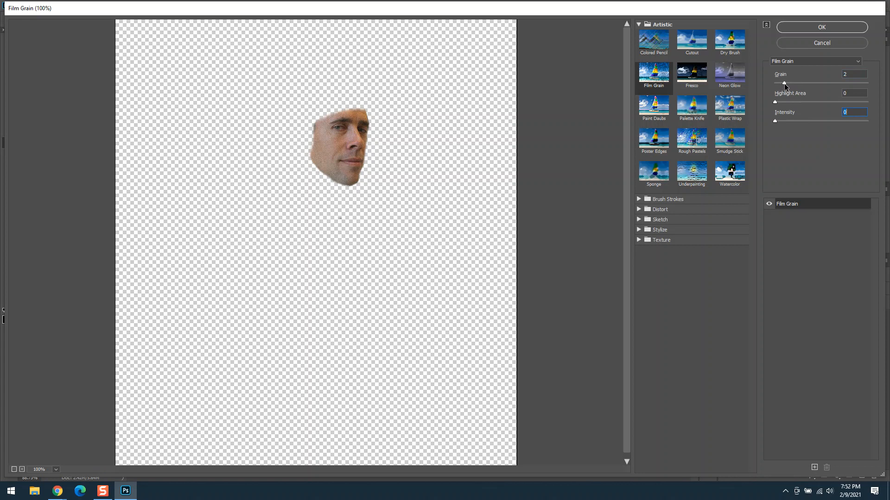
{"action": "left_click_drag", "start_coordinate": [784, 84], "coordinate": [782, 86]}
{"action": "left_click", "coordinate": [810, 24]}
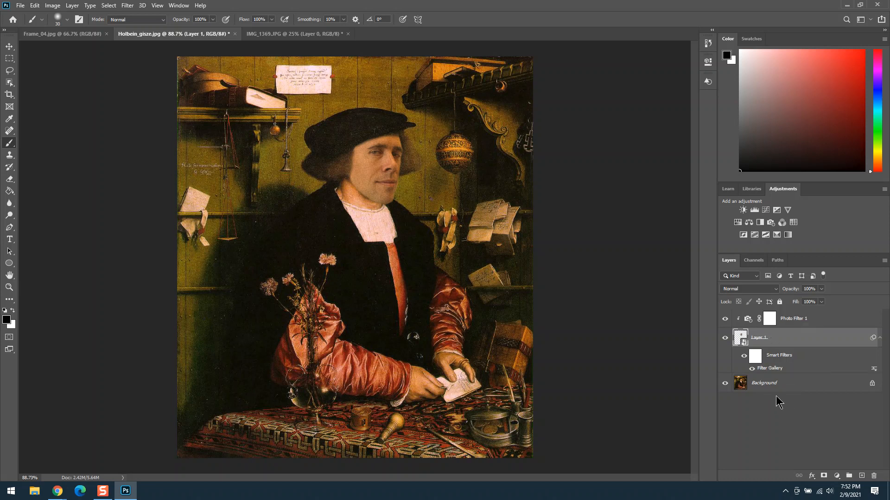
- Add a Brightness/Contrast adjustment above the face layer with brightness 11 and contrast -5
{"action": "left_click", "coordinate": [836, 476]}
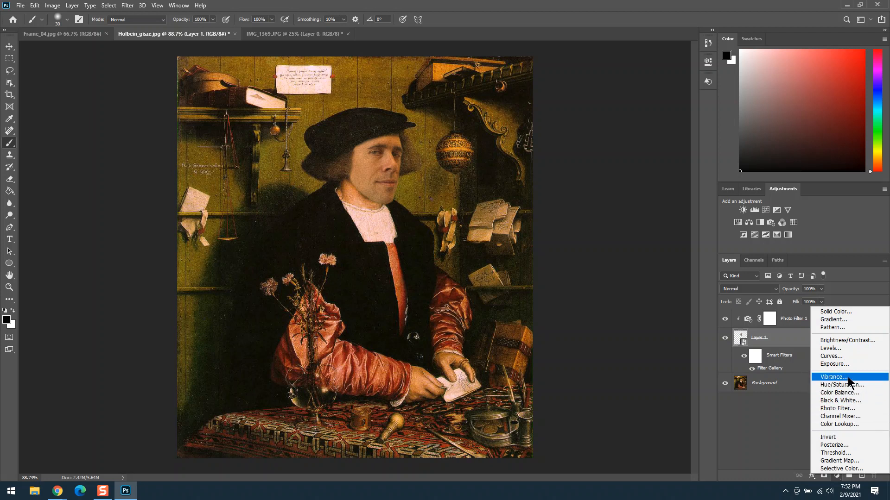
{"action": "left_click", "coordinate": [848, 340]}
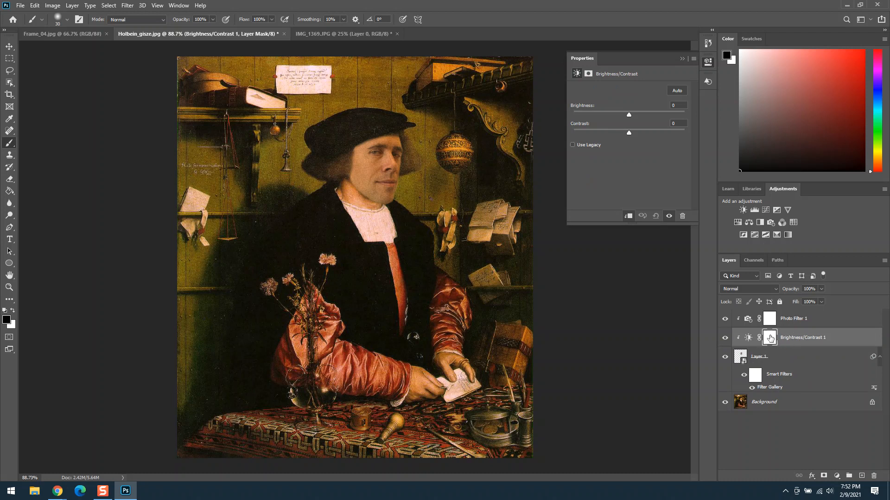
{"action": "left_click_drag", "start_coordinate": [630, 115], "coordinate": [624, 138]}
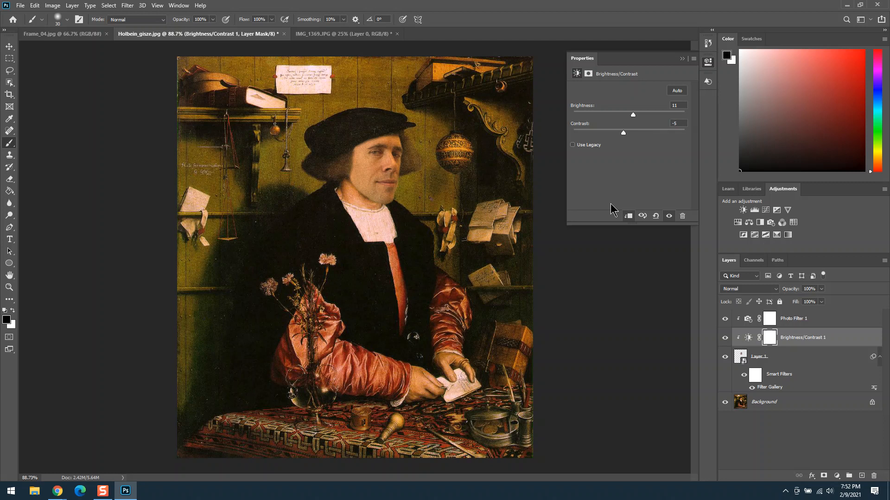
- Try the Photo Filter with Preserve Luminosity off and a lower density, and turn Preserve Luminosity back on
{"action": "left_click", "coordinate": [770, 318]}
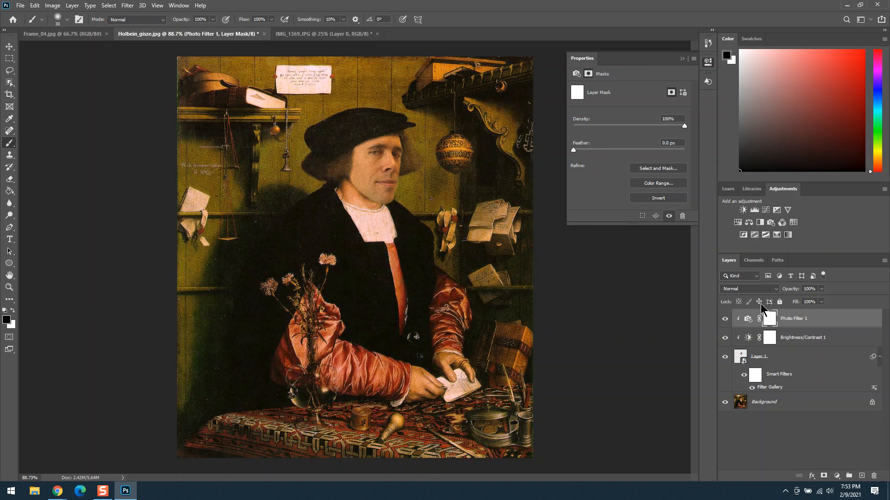
{"action": "left_click", "coordinate": [746, 319]}
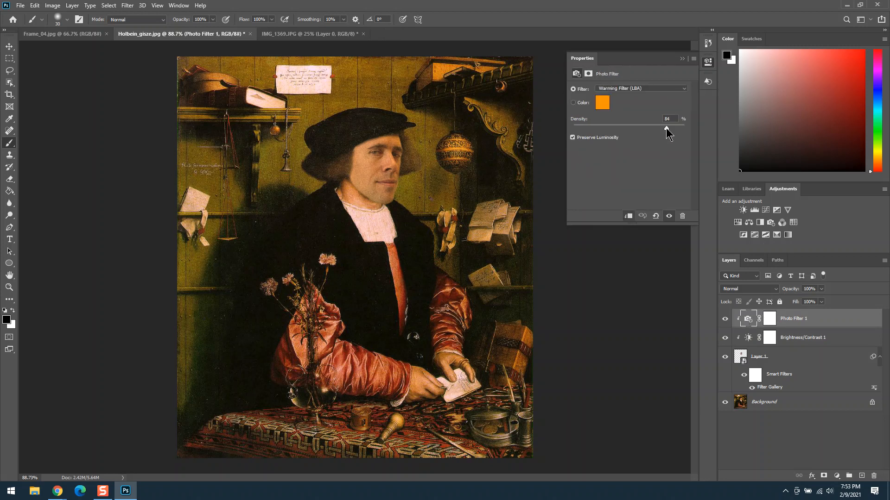
{"action": "left_click", "coordinate": [590, 138]}
{"action": "mouse_move", "coordinate": [667, 133]}
{"action": "left_mouse_down"}
{"action": "mouse_move", "coordinate": [630, 129]}
{"action": "mouse_move", "coordinate": [658, 132]}
{"action": "left_mouse_up"}
{"action": "left_click", "coordinate": [587, 138]}
- Try a pink color for the Photo Filter and cancel the color change
{"action": "left_click", "coordinate": [605, 105]}
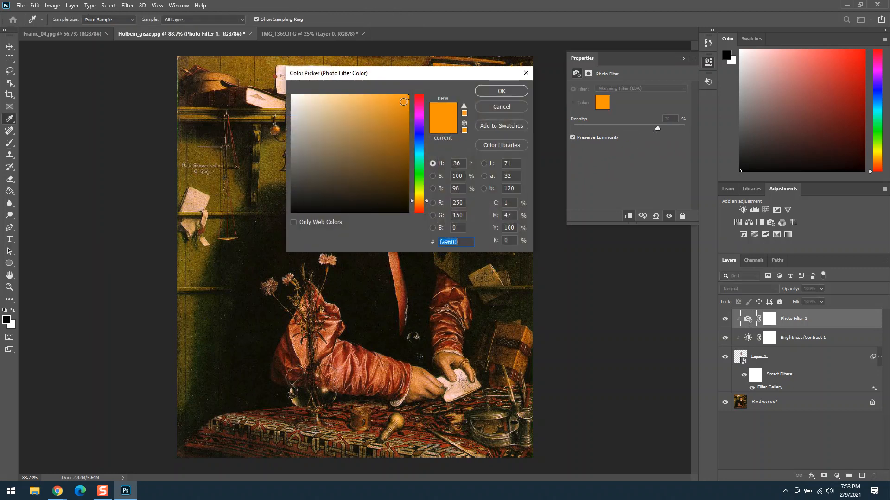
{"action": "left_click_drag", "start_coordinate": [419, 75], "coordinate": [720, 115]}
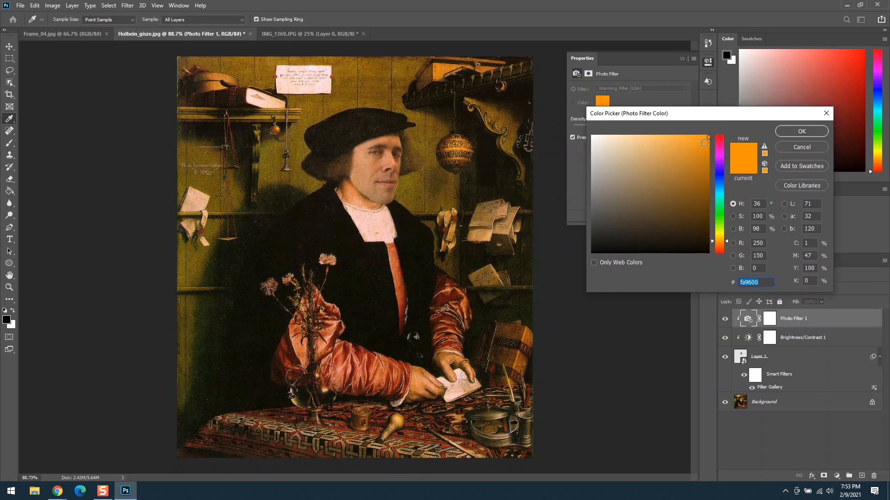
{"action": "left_click", "coordinate": [714, 145]}
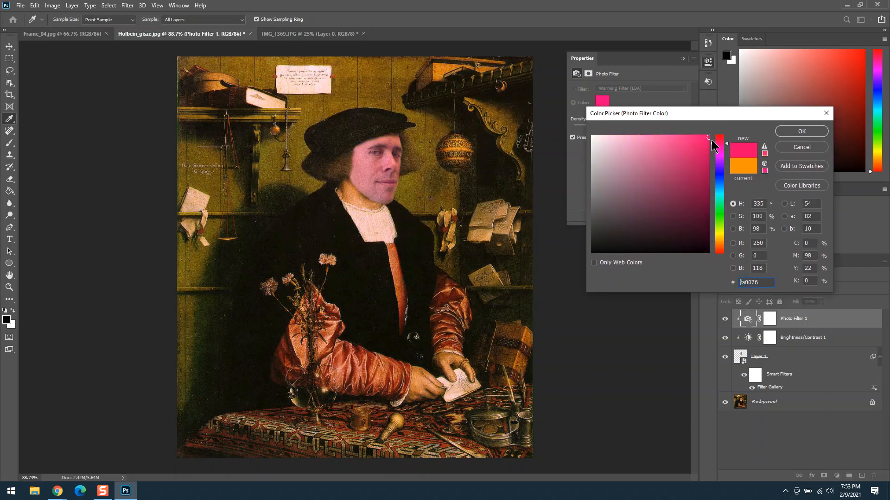
{"action": "mouse_move", "coordinate": [713, 147]}
{"action": "left_mouse_down"}
{"action": "mouse_move", "coordinate": [715, 165]}
{"action": "mouse_move", "coordinate": [704, 138]}
{"action": "mouse_move", "coordinate": [687, 163]}
{"action": "mouse_move", "coordinate": [714, 155]}
{"action": "left_mouse_up"}
{"action": "left_click", "coordinate": [747, 170]}
{"action": "left_click", "coordinate": [794, 147]}
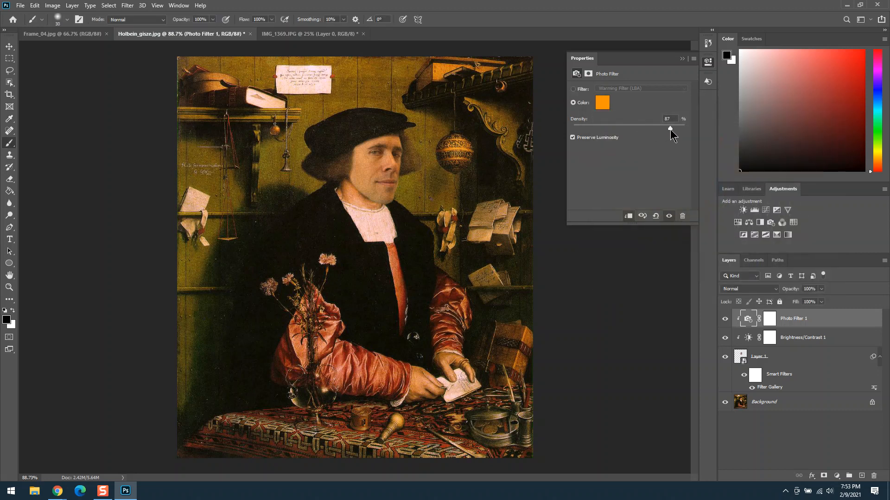
{"action": "left_click", "coordinate": [601, 103]}
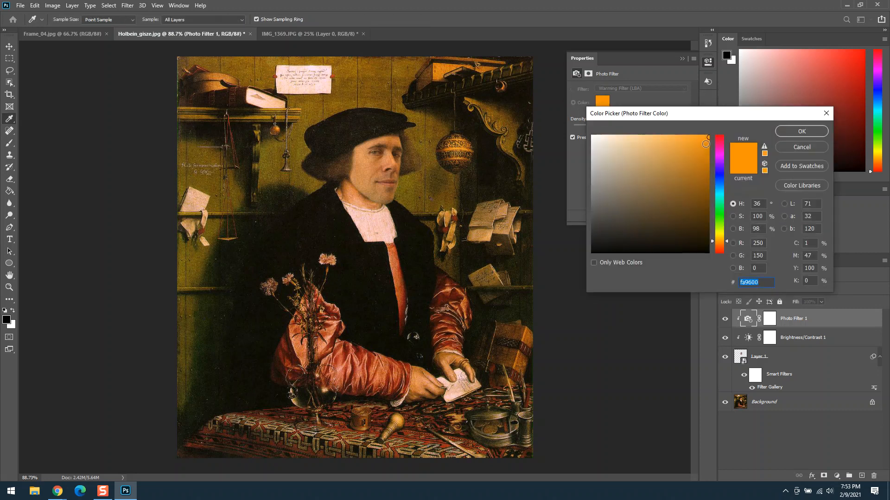
{"action": "left_click_drag", "start_coordinate": [730, 245], "coordinate": [727, 252]}
{"action": "left_click_drag", "start_coordinate": [706, 148], "coordinate": [709, 135]}
{"action": "mouse_move", "coordinate": [727, 249]}
{"action": "left_mouse_down"}
{"action": "mouse_move", "coordinate": [726, 235]}
{"action": "mouse_move", "coordinate": [725, 243]}
{"action": "left_mouse_up"}
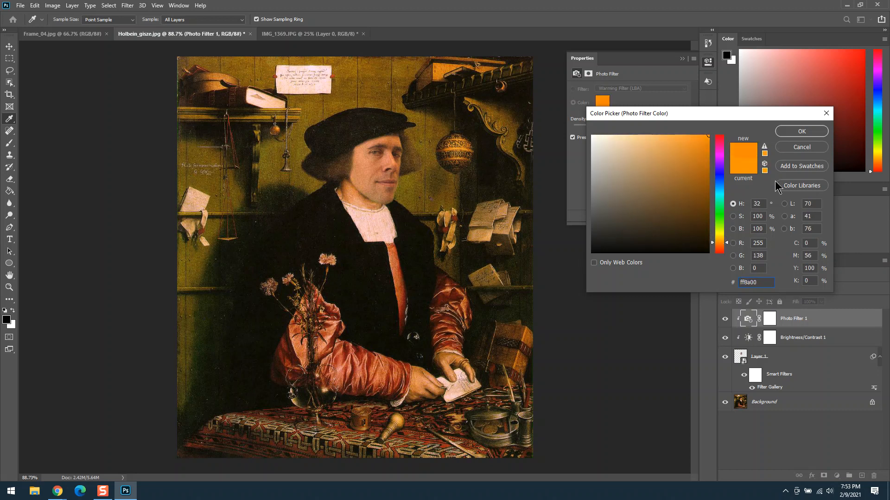
{"action": "left_click", "coordinate": [801, 148]}
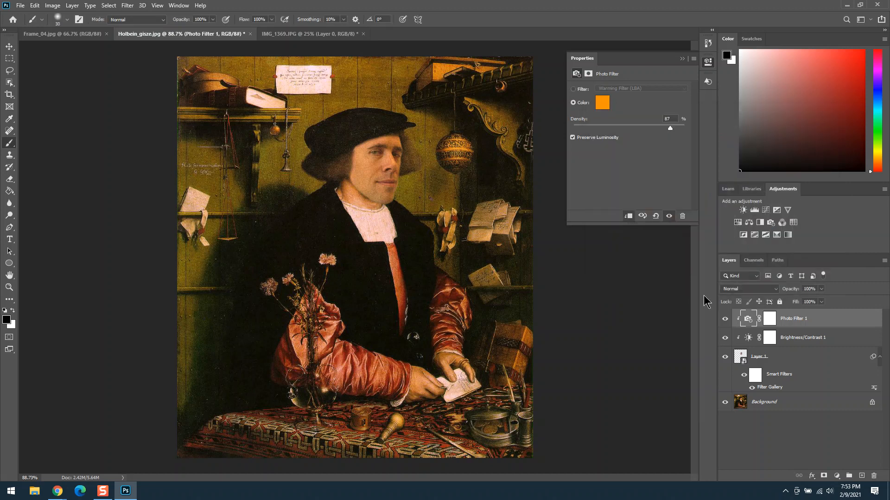
- Switch the Photo Filter from its custom color to the Warming Filter (LBA) preset
{"action": "left_click", "coordinate": [573, 89]}
- Paint the face layer's smart filter mask in black along the hair-side edge of the face, and paint white back over that edge
{"action": "left_click", "coordinate": [739, 360]}
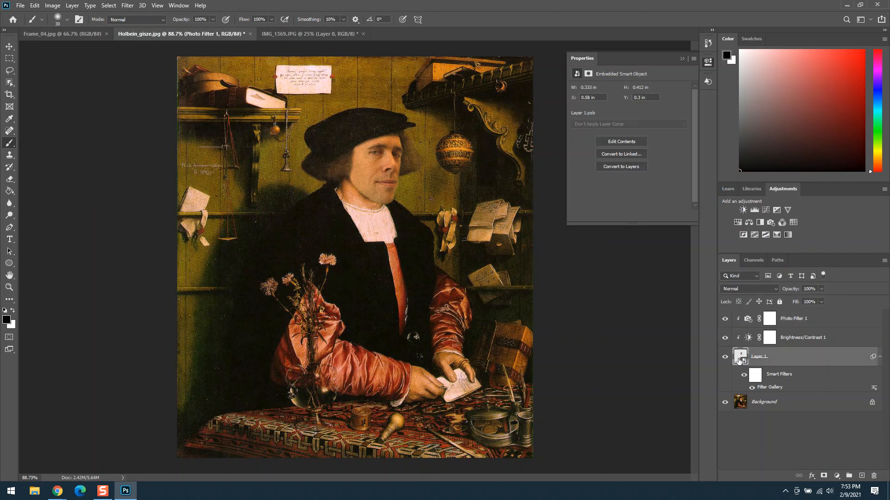
{"action": "left_click", "coordinate": [757, 375]}
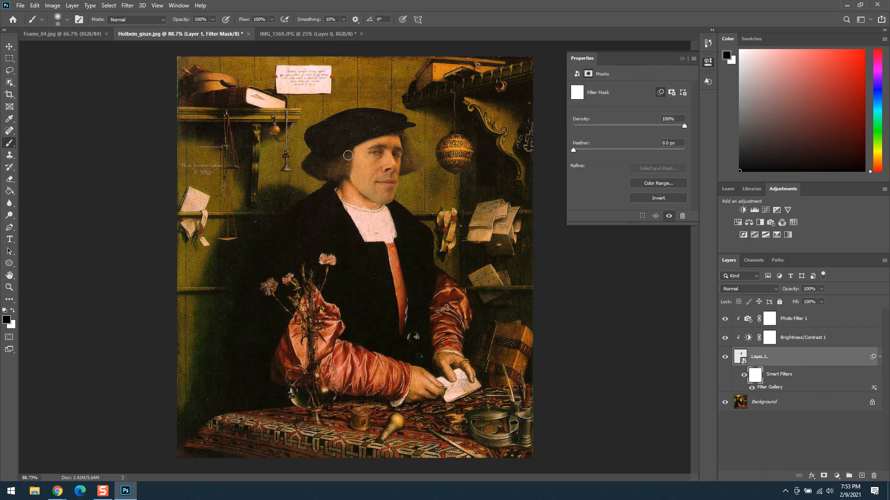
{"action": "left_click_drag", "start_coordinate": [354, 170], "coordinate": [354, 178]}
{"action": "mouse_move", "coordinate": [347, 174]}
{"action": "left_mouse_down"}
{"action": "mouse_move", "coordinate": [351, 154]}
{"action": "mouse_move", "coordinate": [339, 177]}
{"action": "left_mouse_up"}
{"action": "key", "text": "x"}
{"action": "left_click_drag", "start_coordinate": [357, 152], "coordinate": [354, 248]}
- In Frame_04.jpg, unlock the background layer, select the black opening with the Magic Wand, delete it and deselect
{"action": "left_click", "coordinate": [80, 35]}
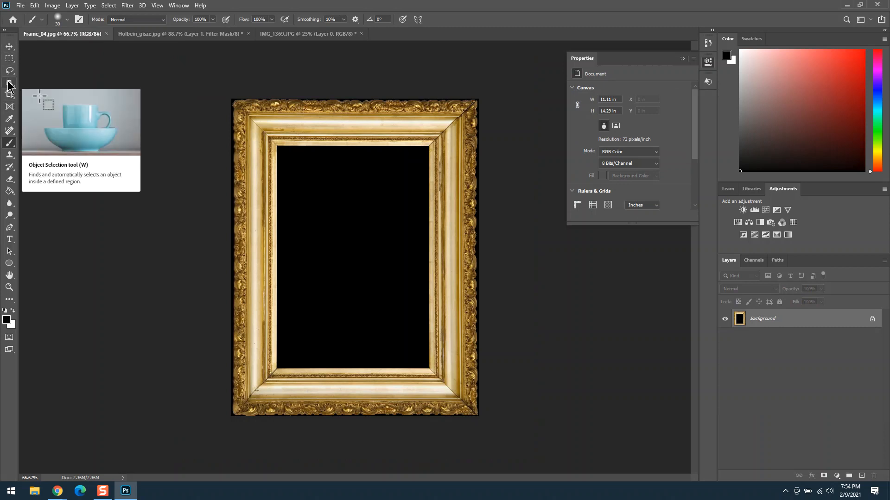
{"action": "left_click", "coordinate": [7, 84]}
{"action": "left_click", "coordinate": [44, 102]}
{"action": "left_click", "coordinate": [372, 242]}
{"action": "left_click", "coordinate": [872, 319]}
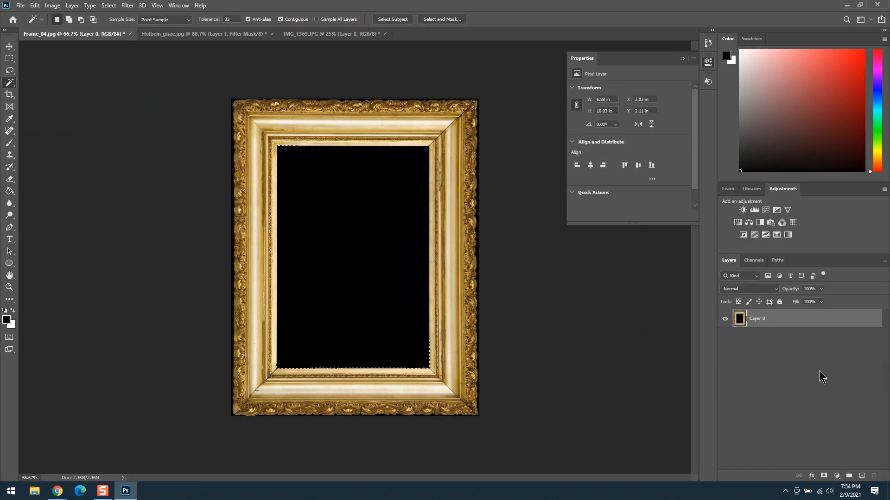
{"action": "key", "text": "Delete"}
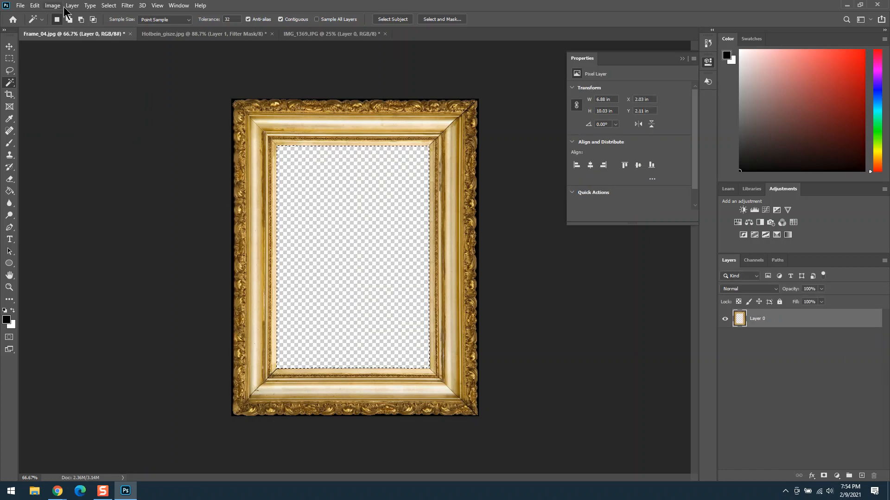
{"action": "left_click", "coordinate": [110, 5]}
{"action": "left_click", "coordinate": [117, 24]}
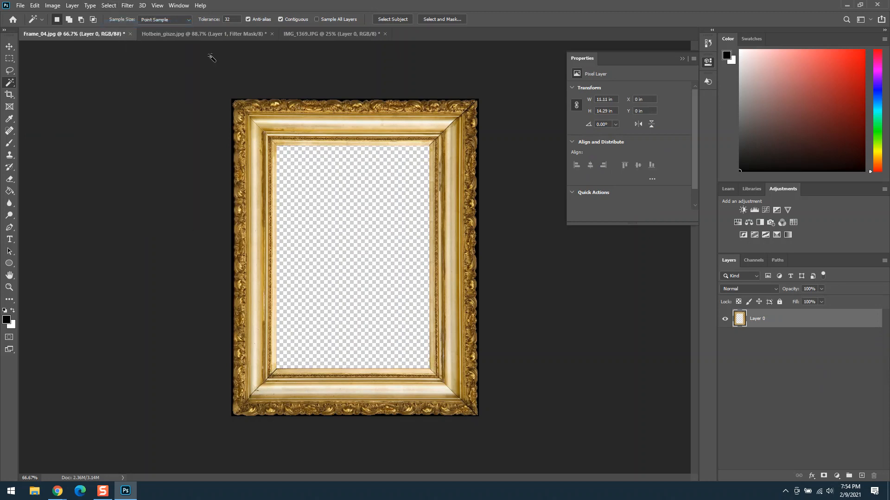
{"action": "key", "text": "i"}
- Copy all layers of Holbein_gisze.jpg, from Photo Filter 1 down to Background, into Frame_04.jpg and put the frame layer above them
{"action": "left_click", "coordinate": [327, 35]}
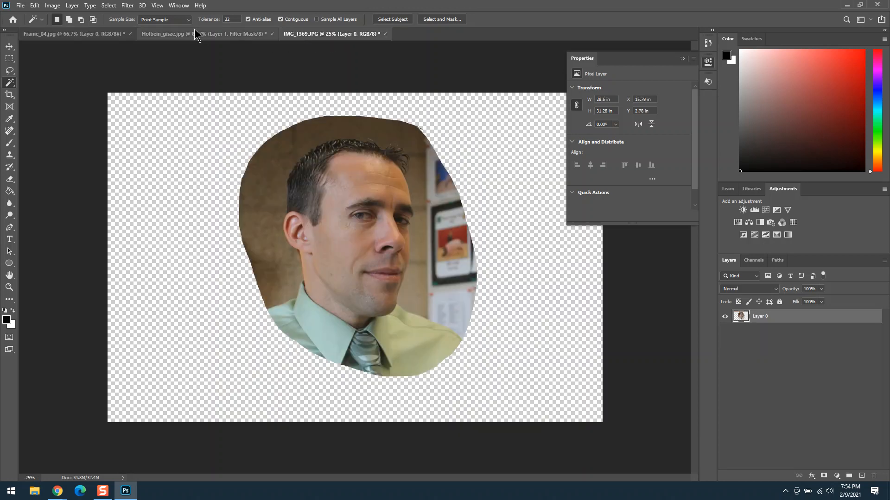
{"action": "left_click", "coordinate": [246, 37]}
{"action": "left_click", "coordinate": [770, 319]}
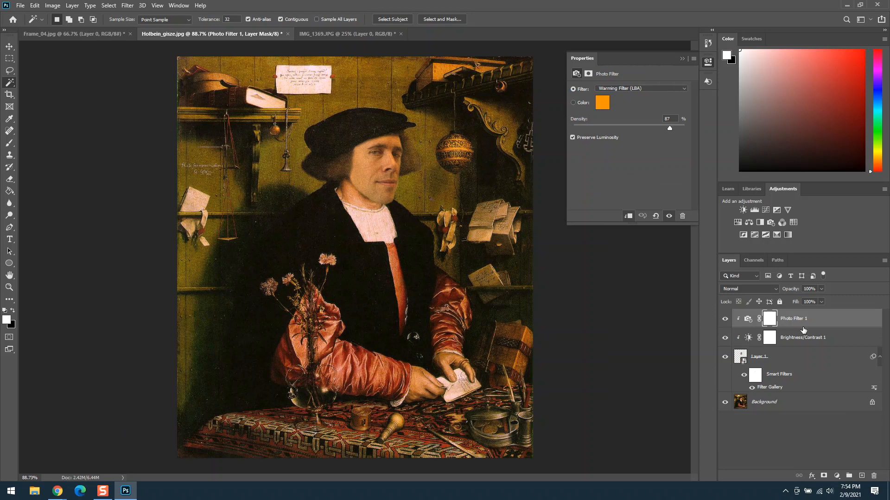
{"action": "left_click", "coordinate": [787, 403], "text": "shift"}
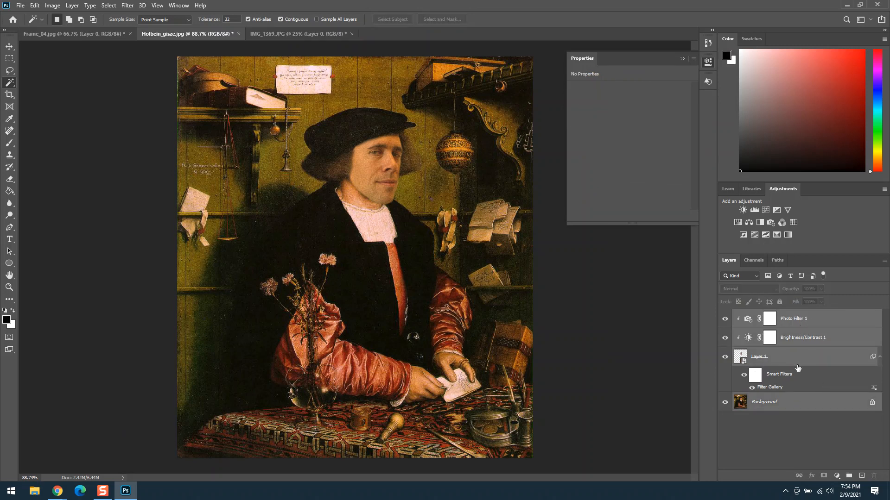
{"action": "left_click", "coordinate": [828, 319]}
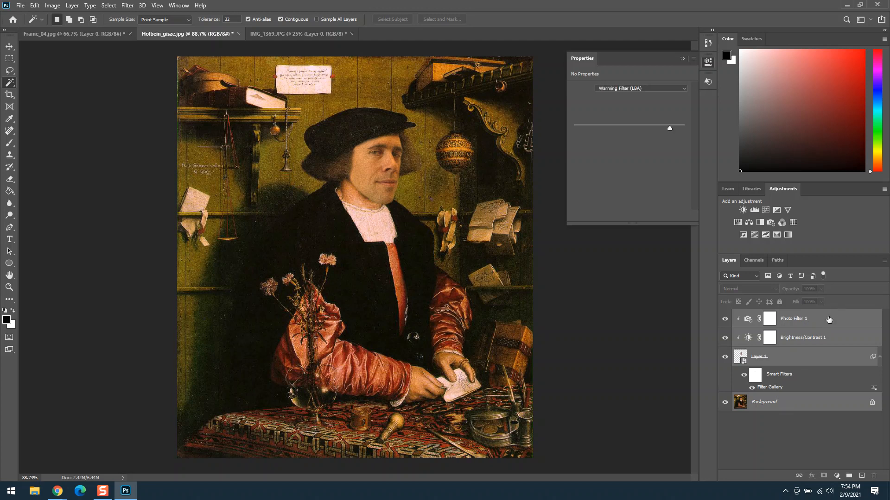
{"action": "left_click", "coordinate": [800, 408], "text": "shift"}
{"action": "left_click_drag", "start_coordinate": [811, 319], "coordinate": [379, 254]}
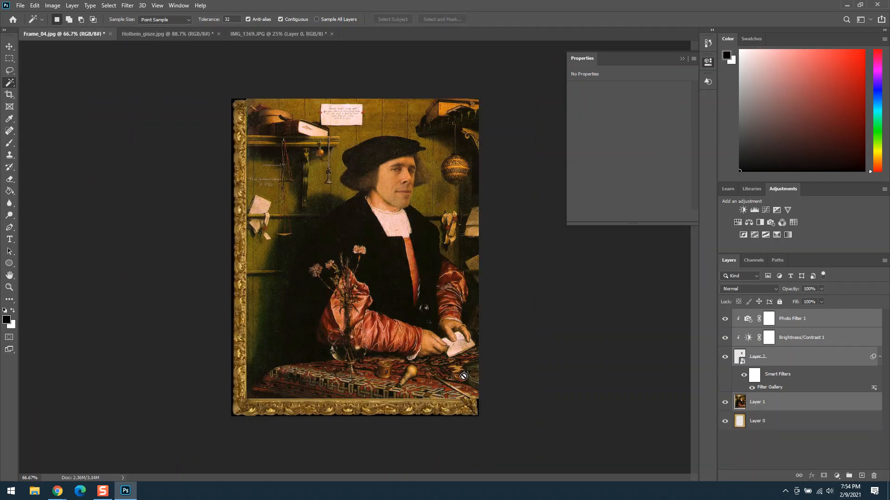
{"action": "left_click_drag", "start_coordinate": [781, 425], "coordinate": [776, 319]}
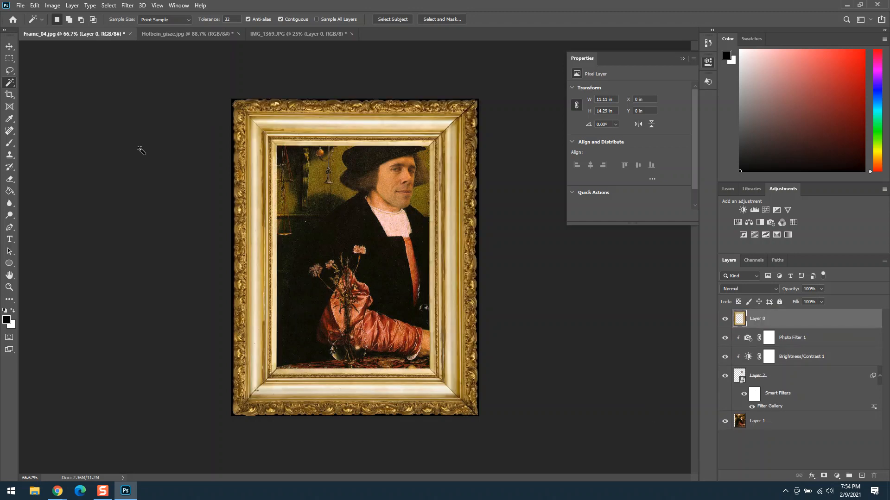
- Move the painting, face and both adjustment layers together so the sitter is centered in the frame opening, and deselect them
{"action": "left_click", "coordinate": [813, 341]}
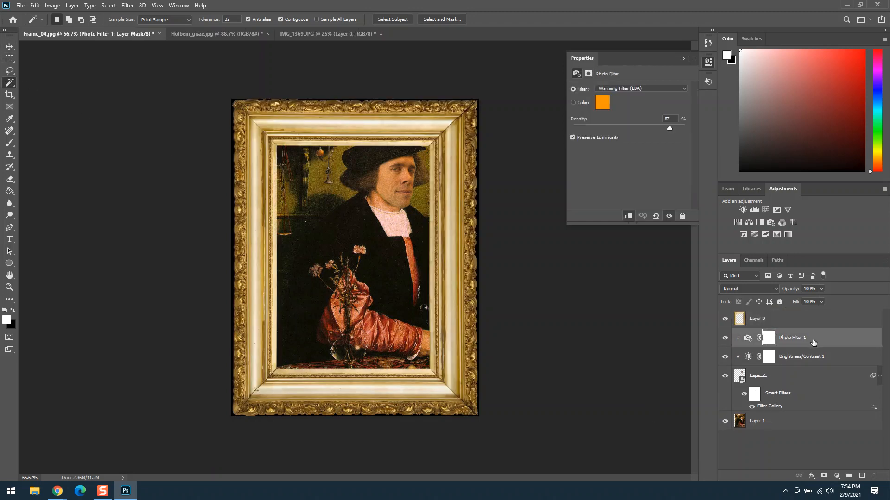
{"action": "left_click", "coordinate": [806, 425], "text": "shift"}
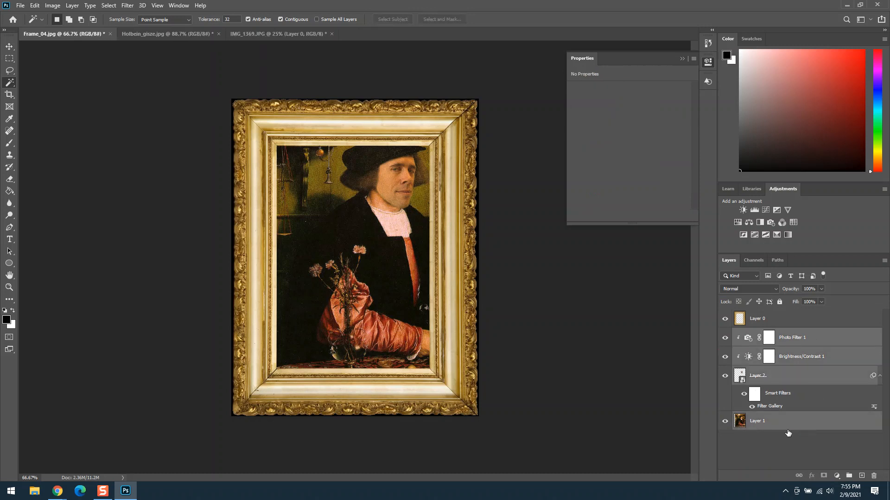
{"action": "left_click", "coordinate": [9, 47]}
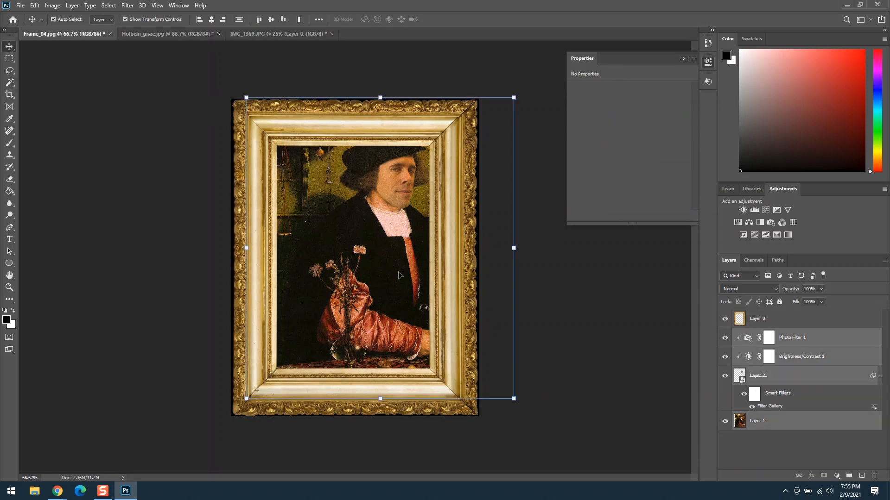
{"action": "left_click_drag", "start_coordinate": [381, 275], "coordinate": [340, 289]}
{"action": "key", "text": "Up"}
{"action": "key", "text": "Up"}
{"action": "key", "text": "Up"}
{"action": "key", "text": "Up"}
{"action": "key", "text": "Up"}
{"action": "key", "text": "Up"}
{"action": "key", "text": "Up"}
{"action": "key", "text": "Up"}
{"action": "key", "text": "Up"}
{"action": "key", "text": "Up"}
{"action": "key", "text": "Up"}
{"action": "key", "text": "Up"}
{"action": "key", "text": "Up"}
{"action": "key", "text": "Up"}
{"action": "key", "text": "Up"}
{"action": "key", "text": "Up"}
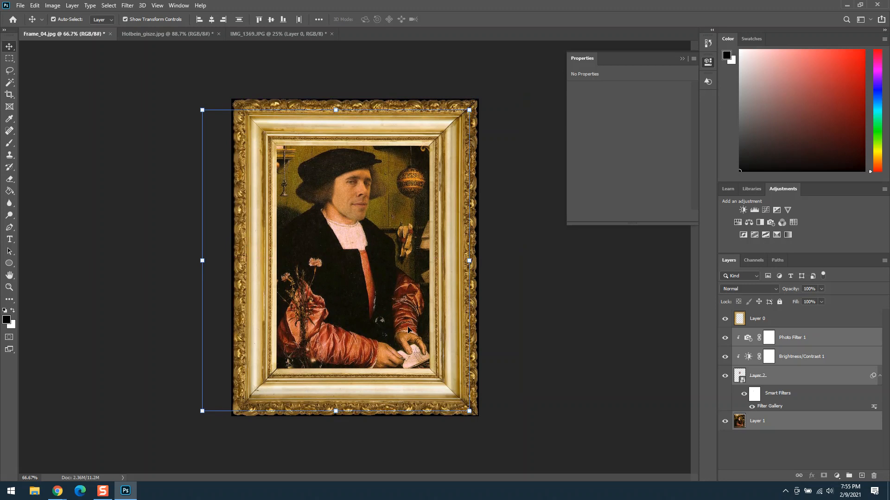
{"action": "left_click", "coordinate": [577, 378]}
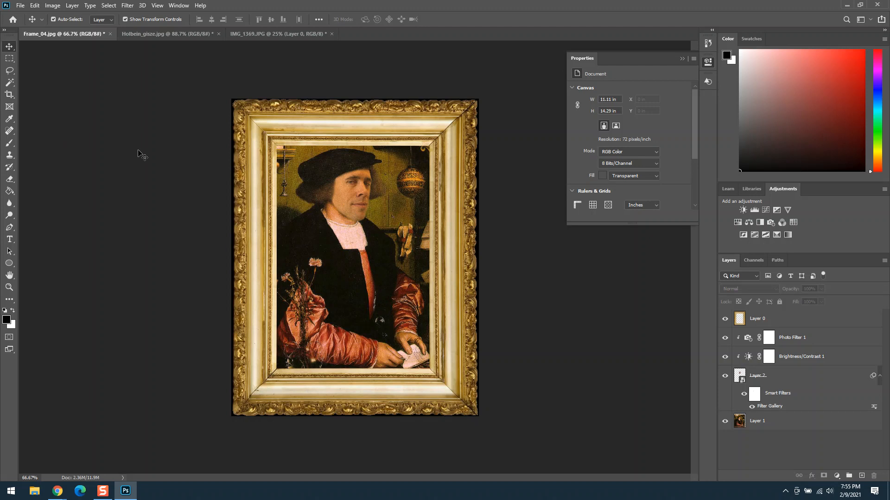
- Save the framed composite on the computer as a JPEG named Masterpiece final
{"action": "left_click", "coordinate": [21, 6]}
{"action": "left_click", "coordinate": [54, 114]}
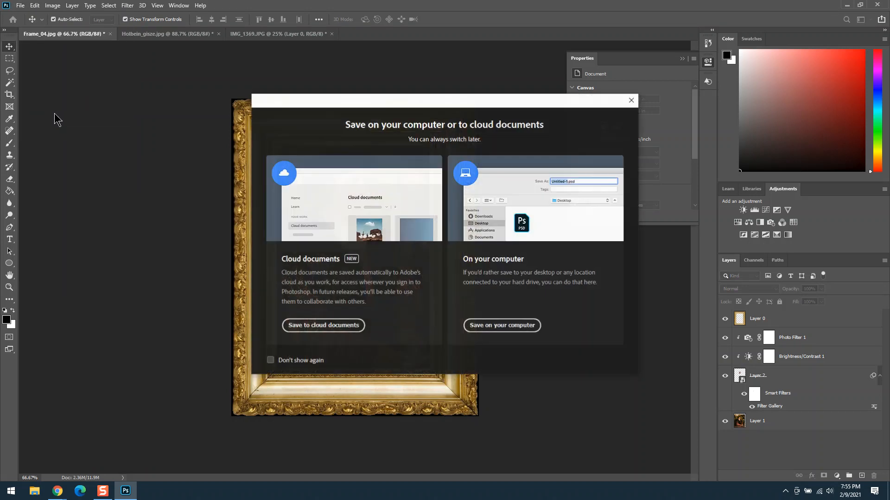
{"action": "left_click", "coordinate": [502, 326]}
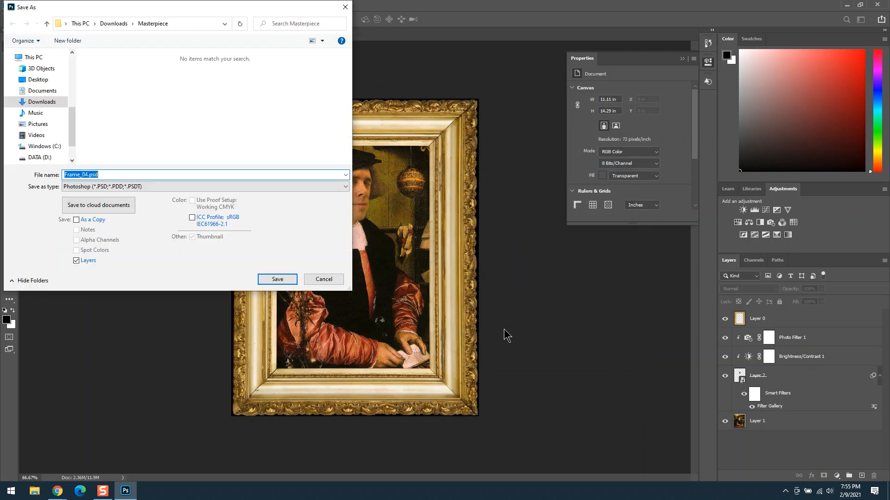
{"action": "type", "text": "fi"}
{"action": "left_click", "coordinate": [310, 185]}
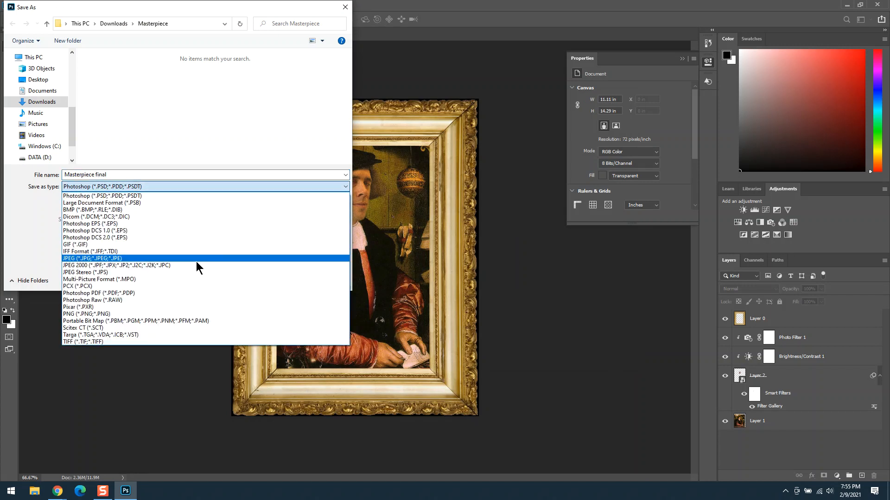
{"action": "left_click", "coordinate": [196, 260]}
{"action": "left_click", "coordinate": [278, 279]}
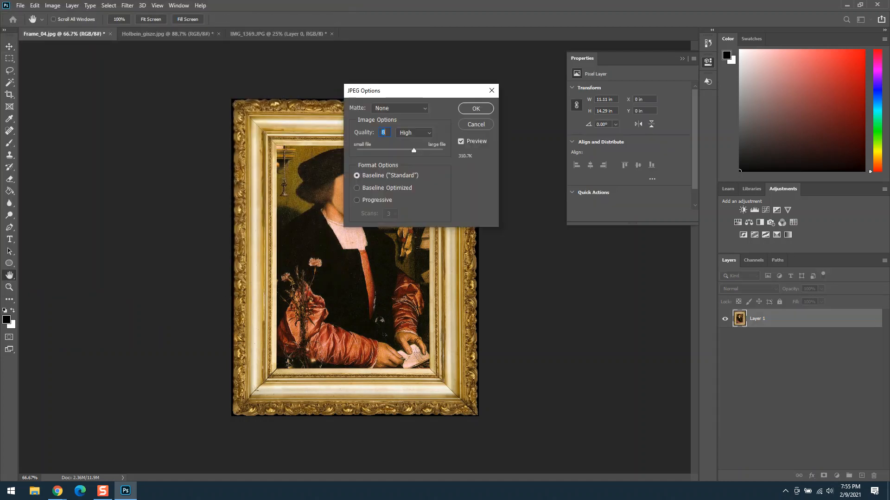